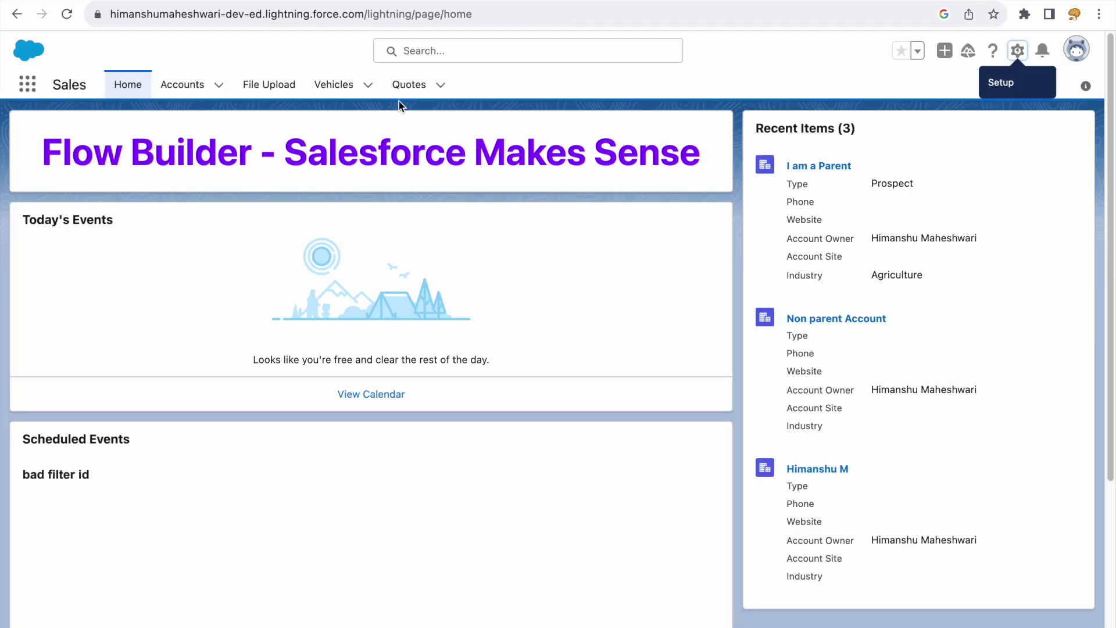
Open the "I am a Parent" account record and view its additional record actions
left_click(185, 86)
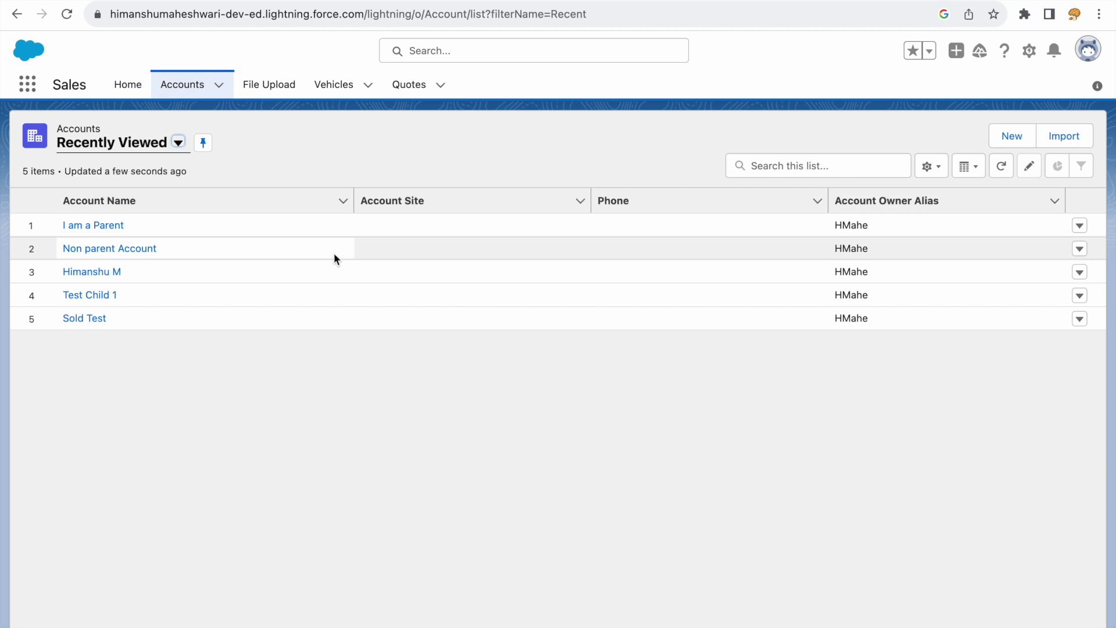
left_click(93, 227)
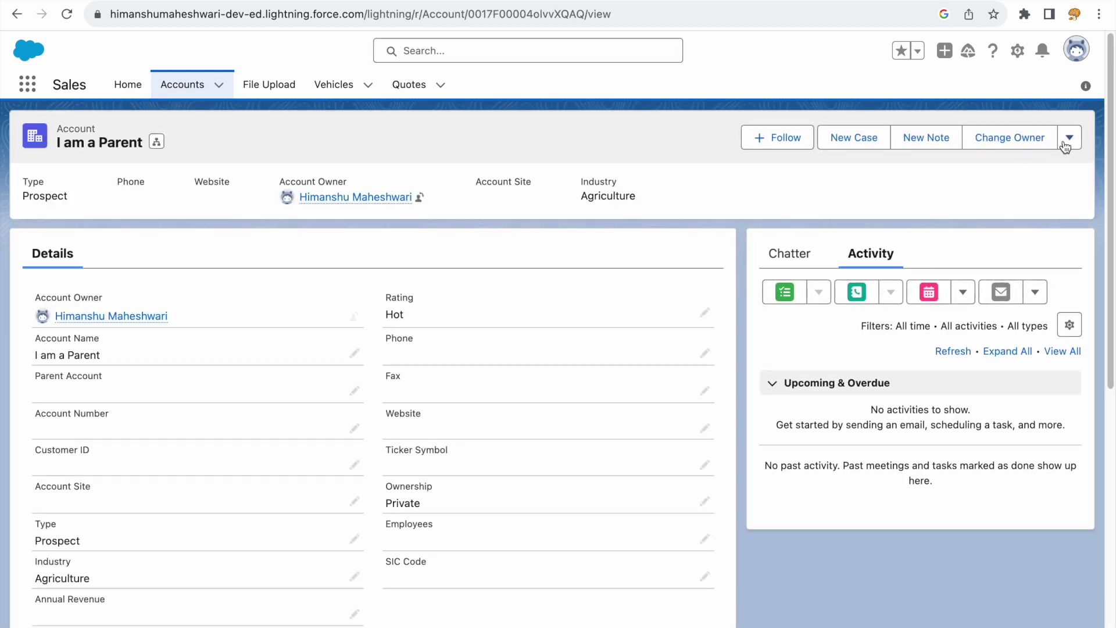
left_click(1065, 147)
left_click(904, 185)
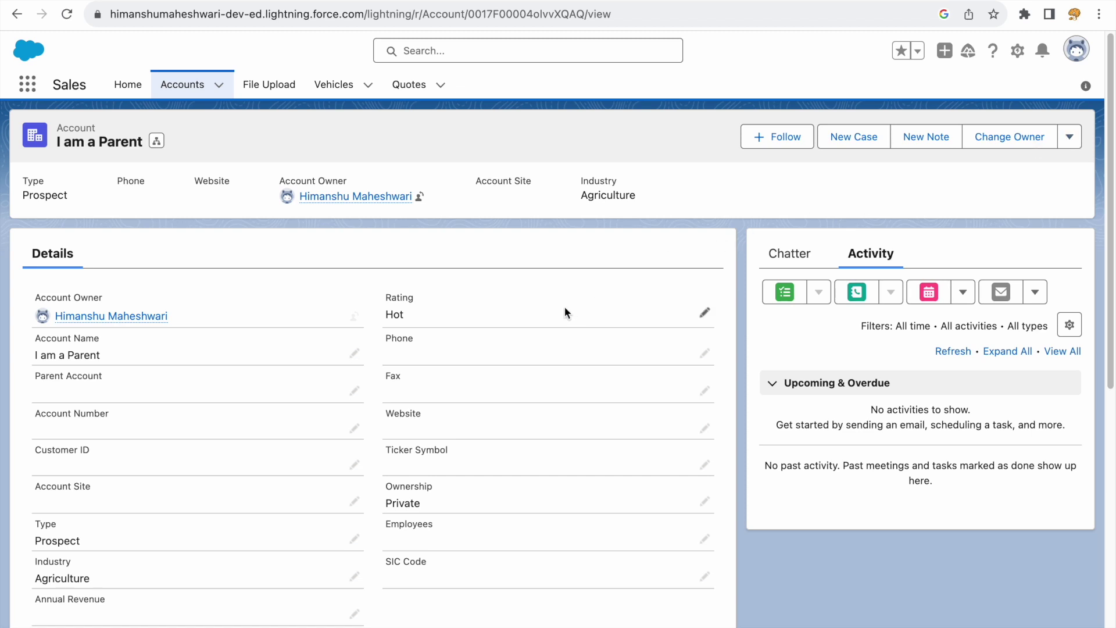
Switch to the New Flow window in Flow Builder and select the Record-Triggered Flow type
left_click(336, 2)
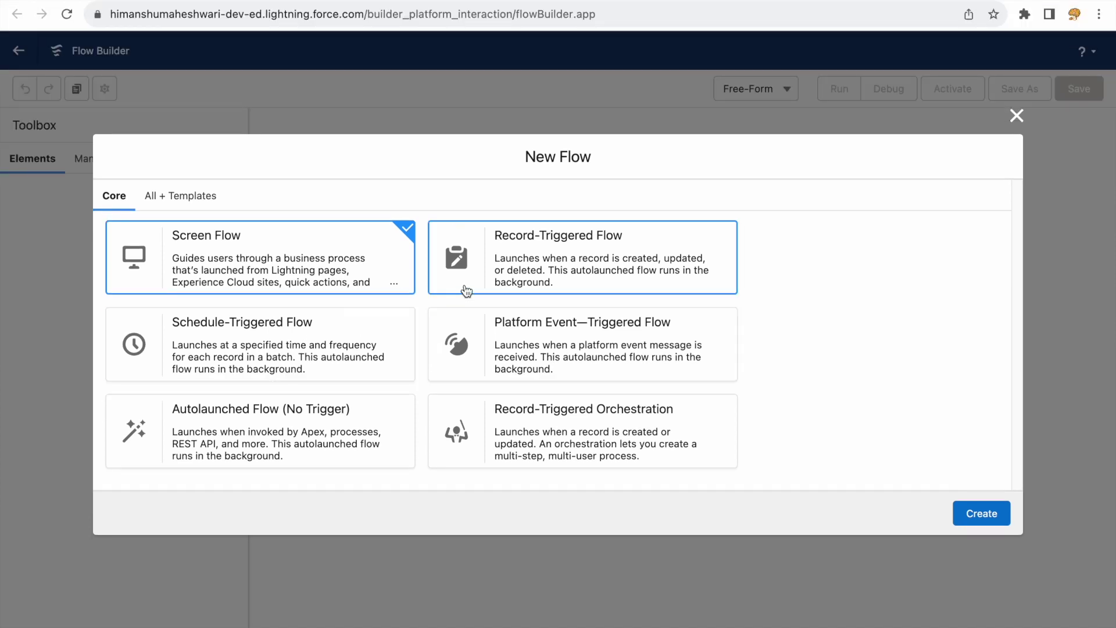
left_click(444, 267)
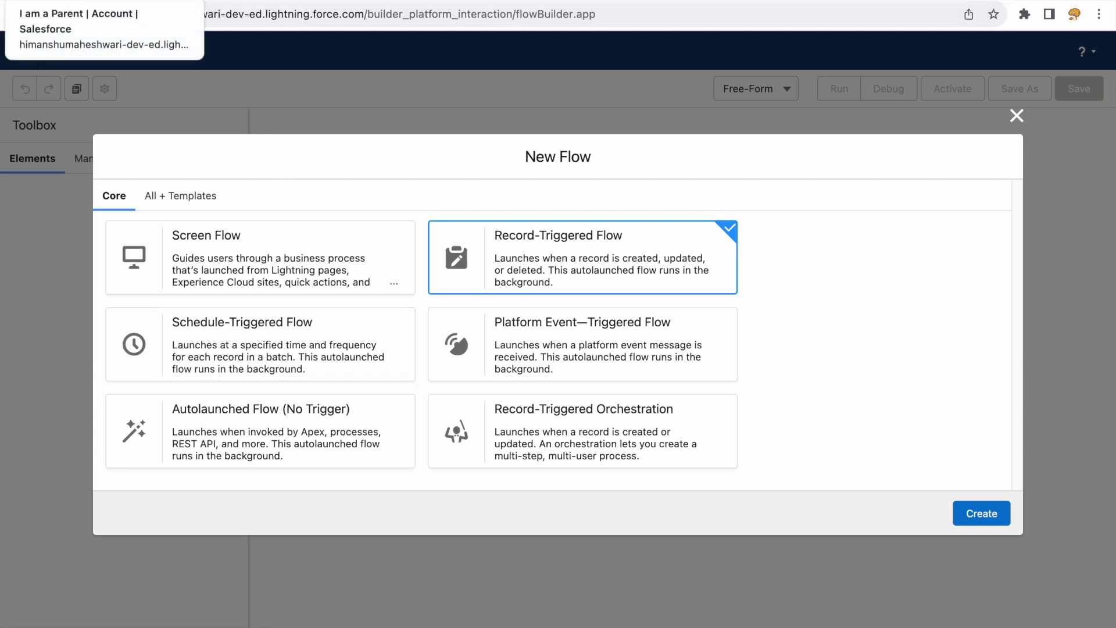
Return to the account page, open the Contacts list, and view Birthdays This Month and All Contacts
left_click(35, 1)
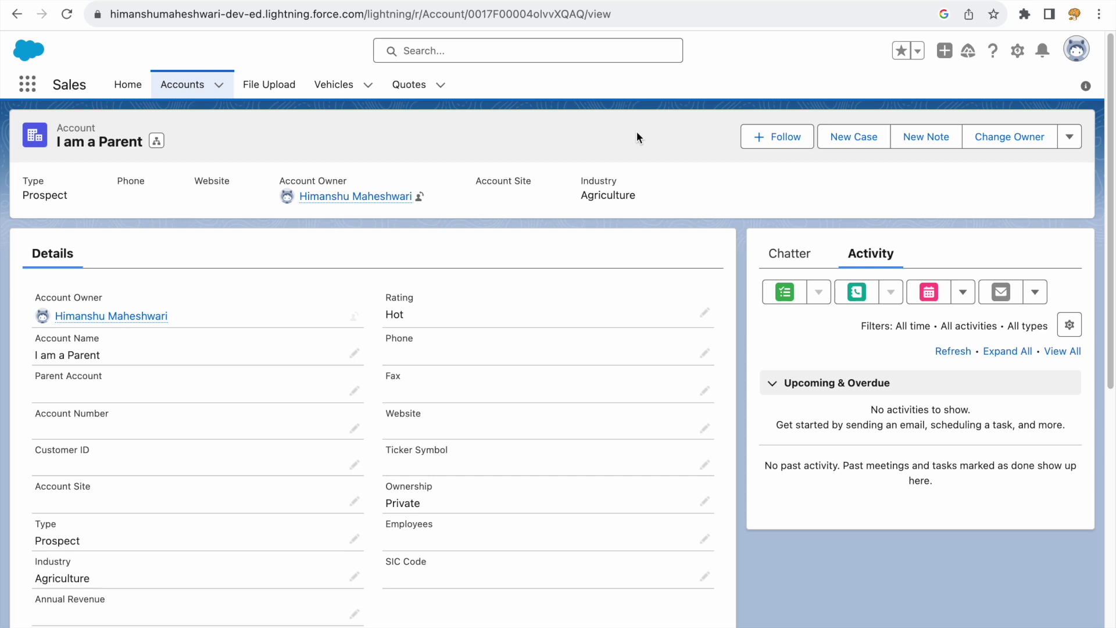
left_click(27, 84)
type("Conta")
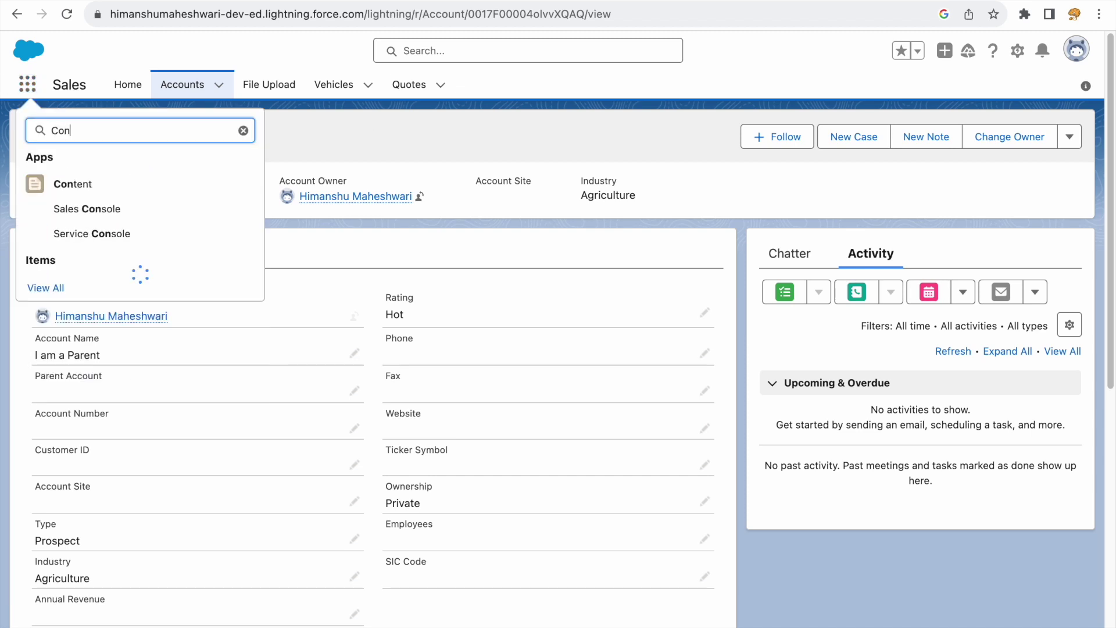
left_click(53, 247)
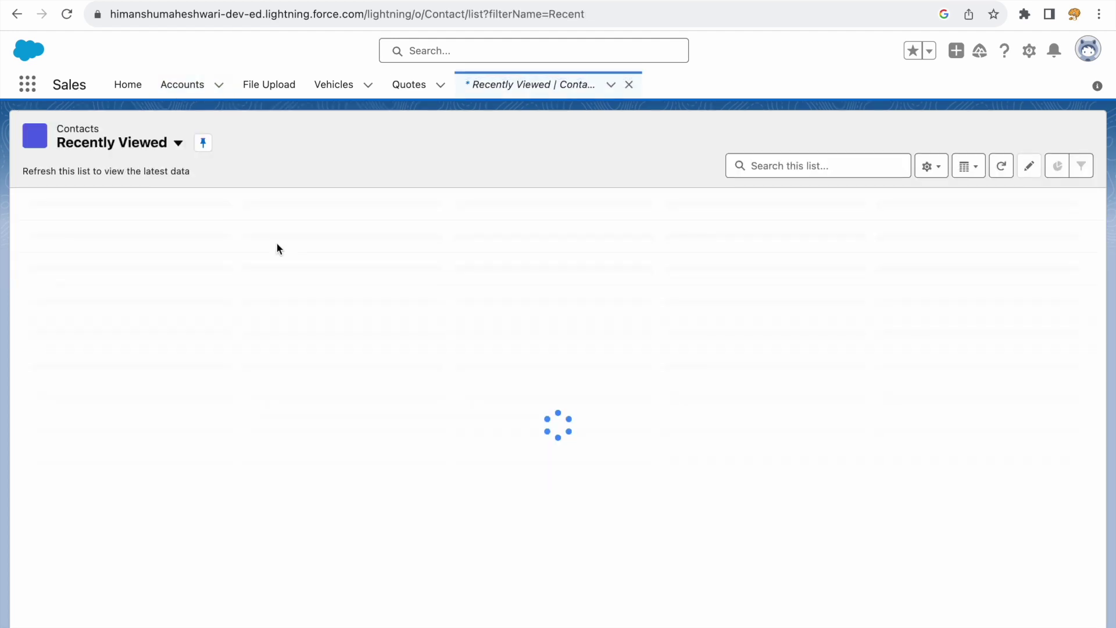
left_click(105, 145)
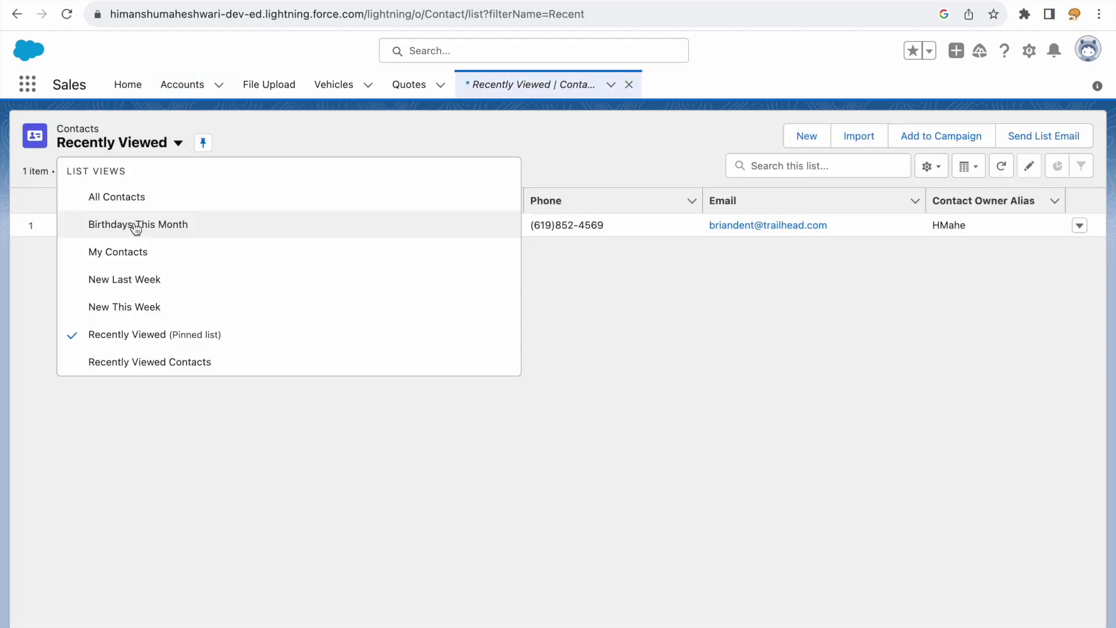
left_click(131, 223)
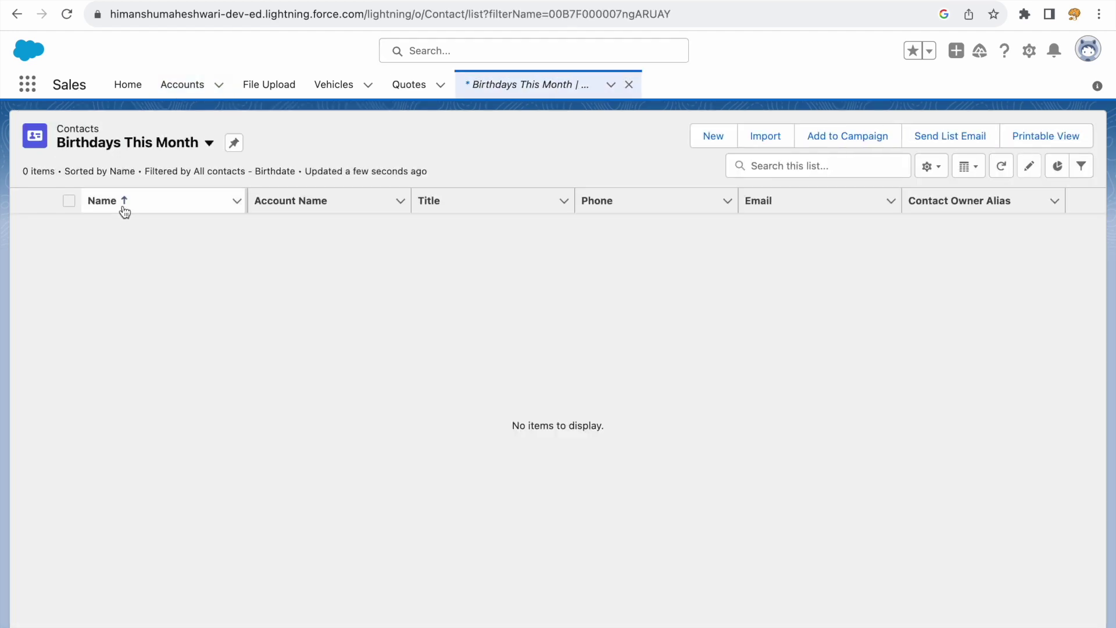
left_click(118, 143)
left_click(129, 198)
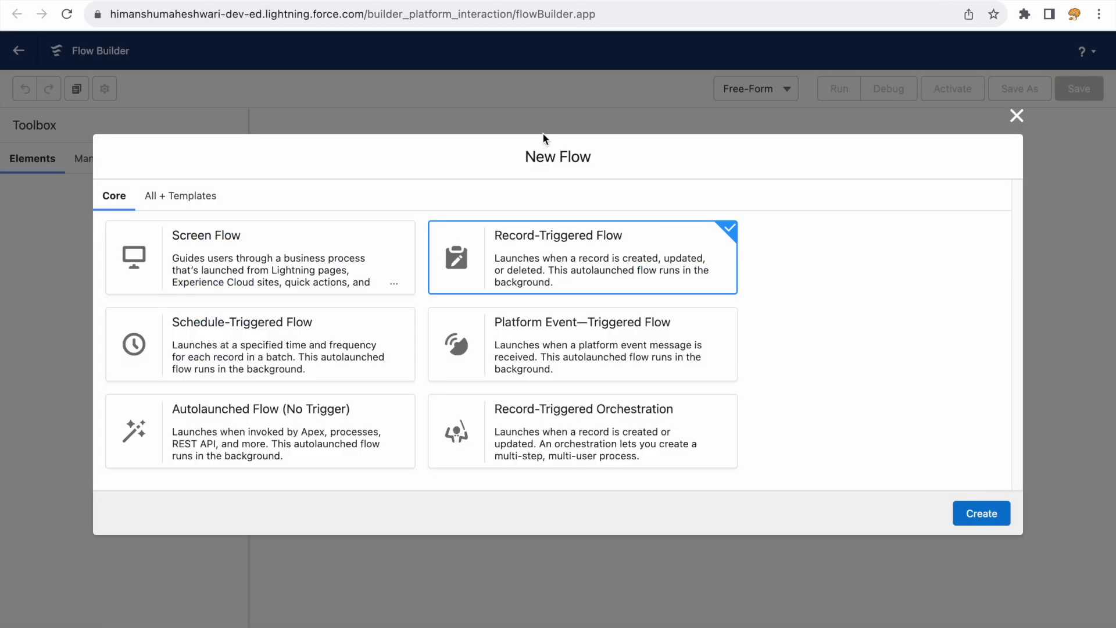
Return to the New Flow window and create a Schedule-Triggered Flow
left_click(237, 365)
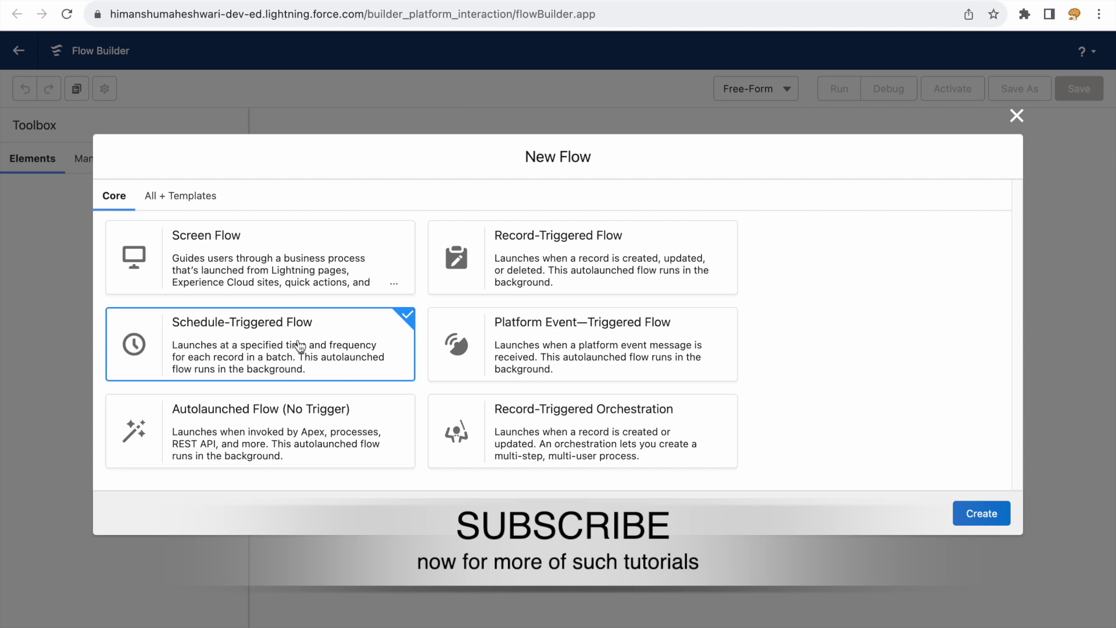
left_click(967, 510)
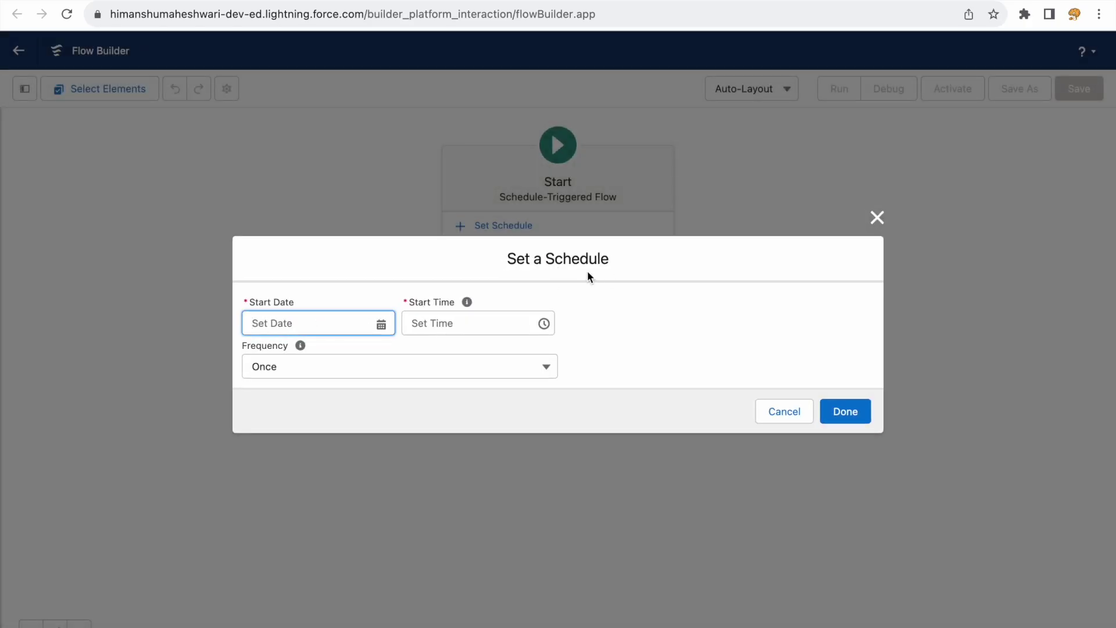
Try a daily schedule starting 8 Oct 2023 at 8:00 AM for the flow, and cancel it without saving
left_click(299, 324)
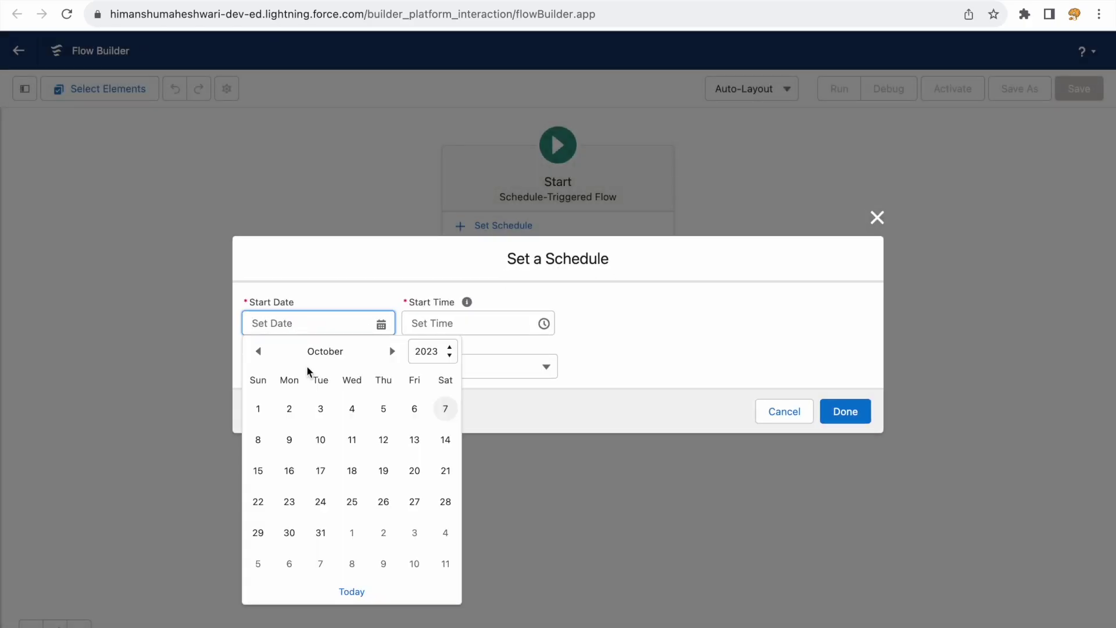
left_click(258, 440)
left_click(456, 323)
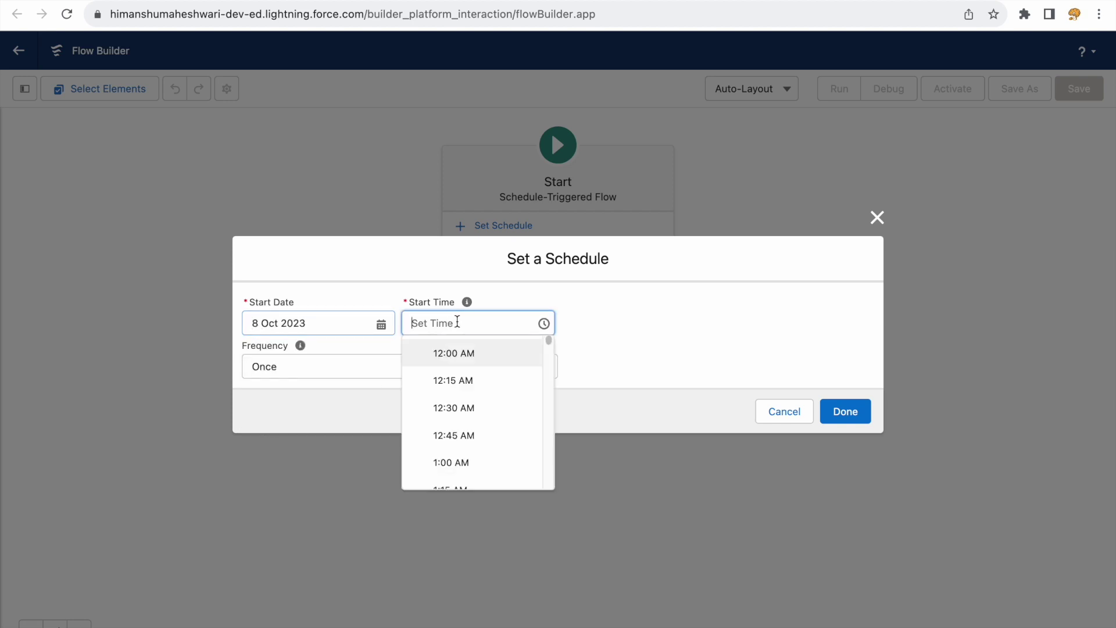
scroll(466, 432, "down", 8)
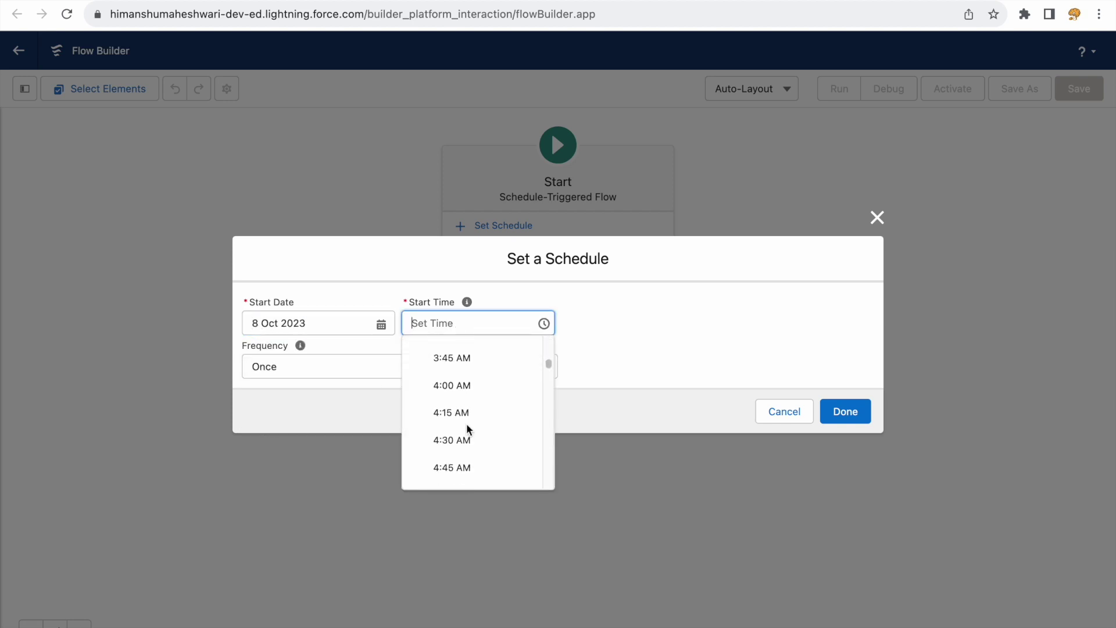
scroll(473, 452, "down", 6)
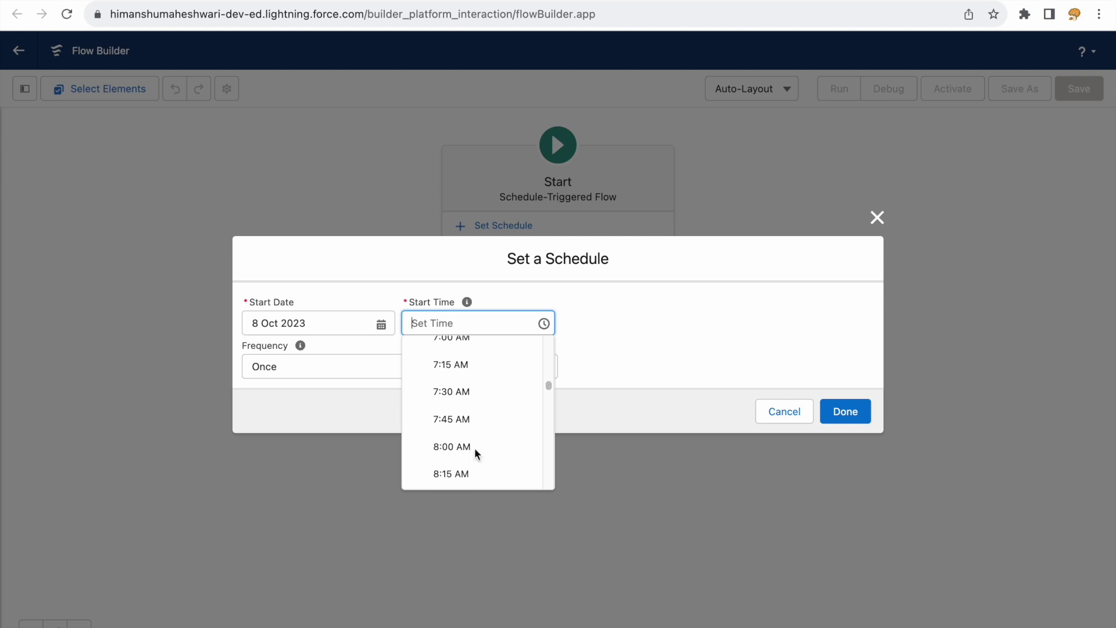
left_click(463, 422)
left_click(381, 366)
left_click(331, 430)
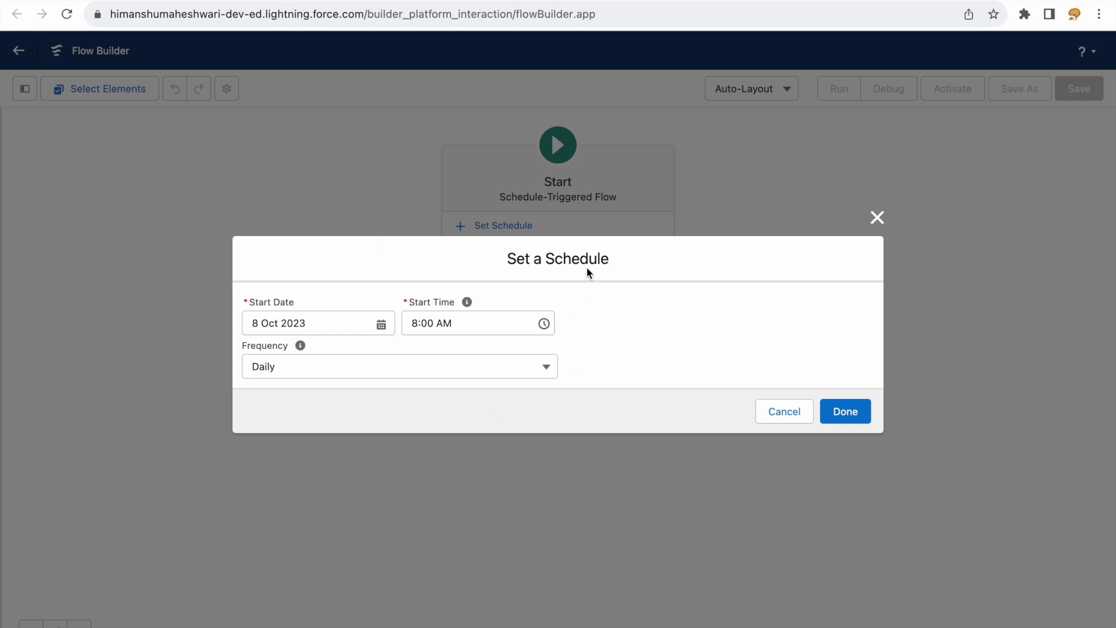
left_click_drag(550, 258, 647, 258)
left_click(647, 259)
left_click(786, 421)
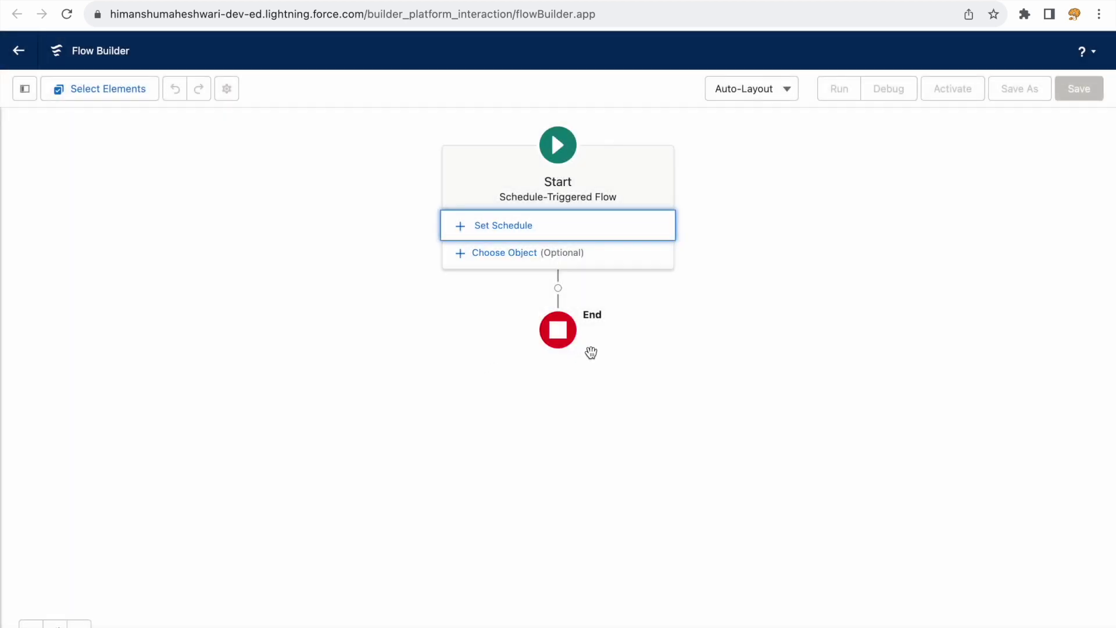
Try adding a Get Records element between Start and End, and close its setup
left_click(558, 288)
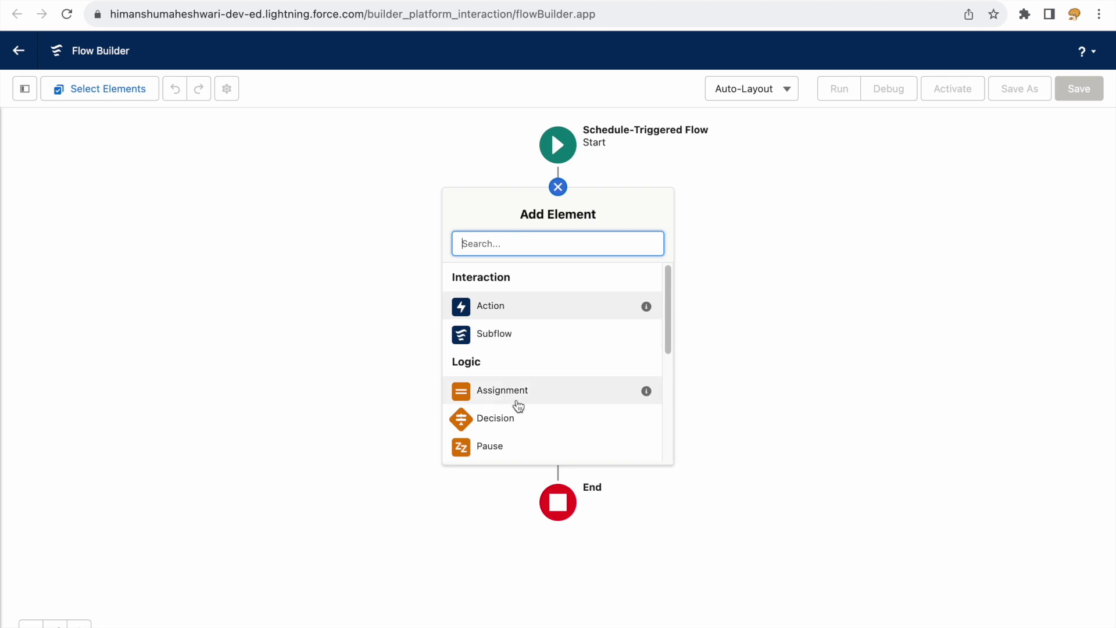
scroll(521, 406, "down", 1)
scroll(521, 406, "down", 3)
left_click(500, 423)
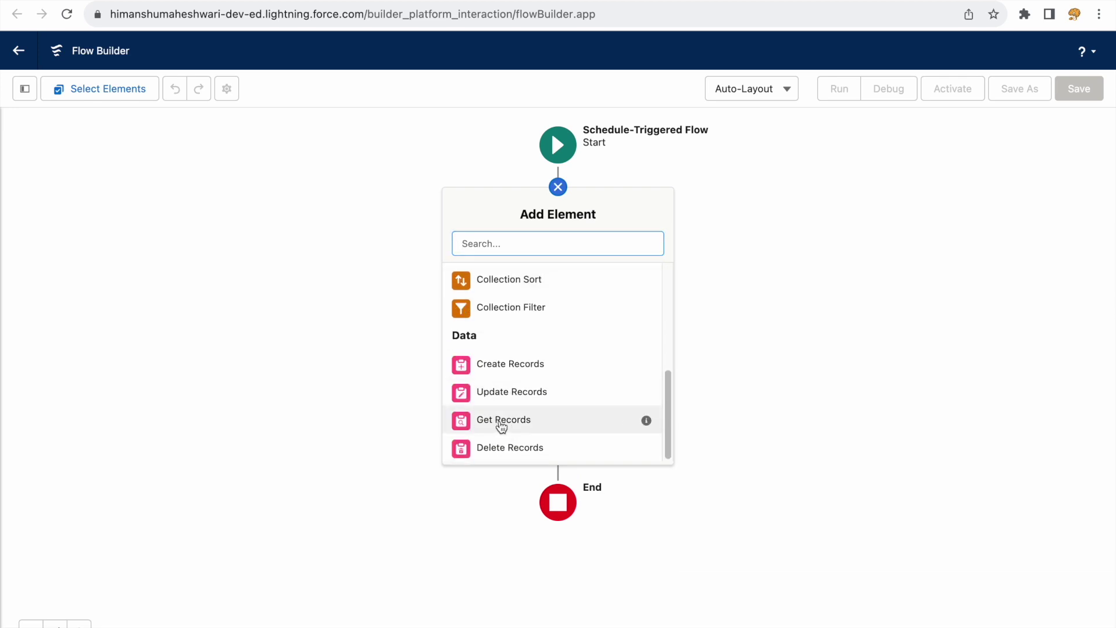
left_click(486, 280)
left_click(877, 151)
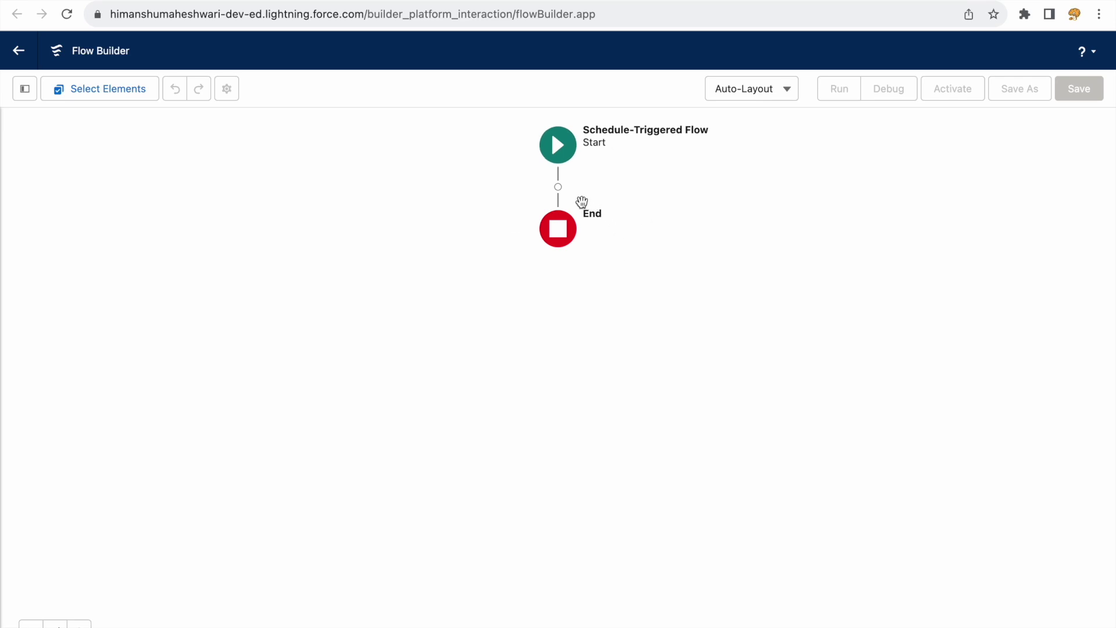
Search the elements for Send Email, try adding an Action element instead, browse its action categories, and cancel
left_click(558, 186)
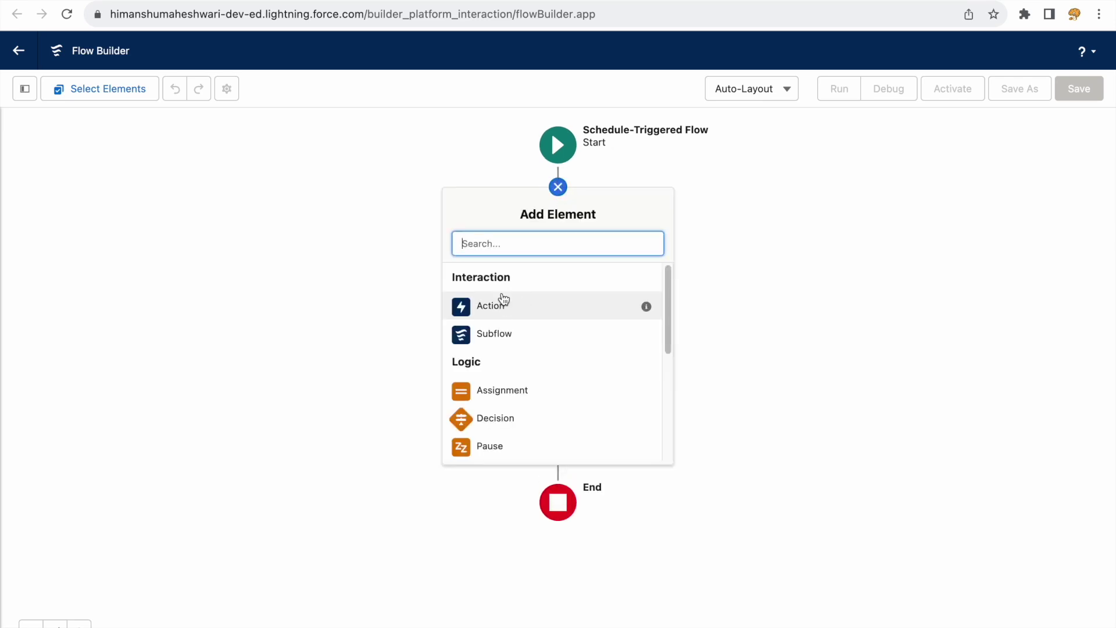
type("Send Ema")
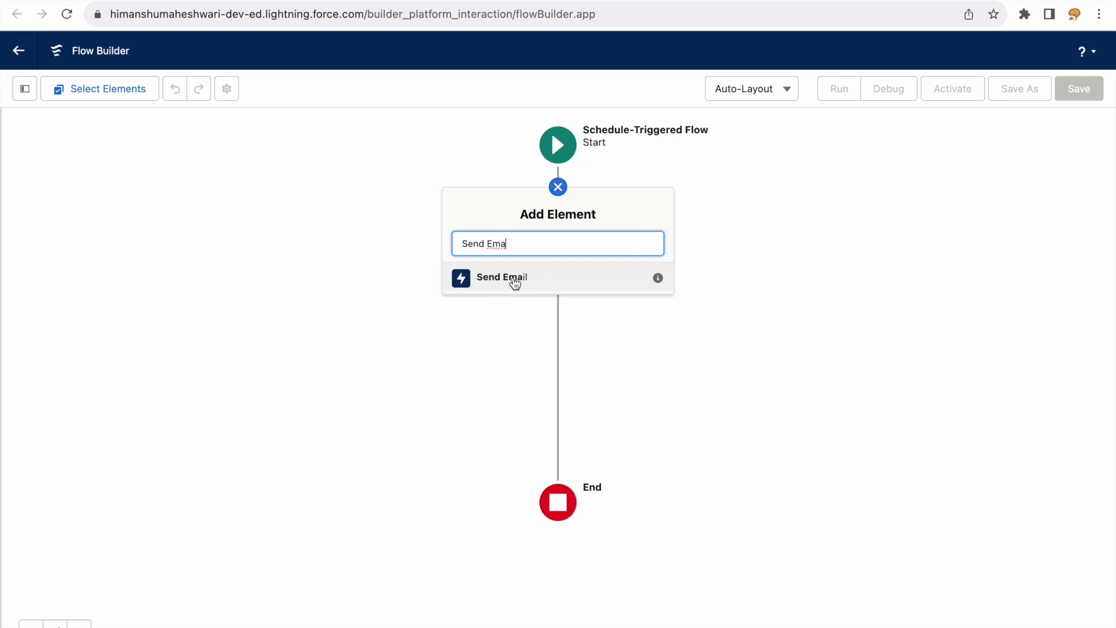
key("super+a")
type("Ac")
left_click(526, 284)
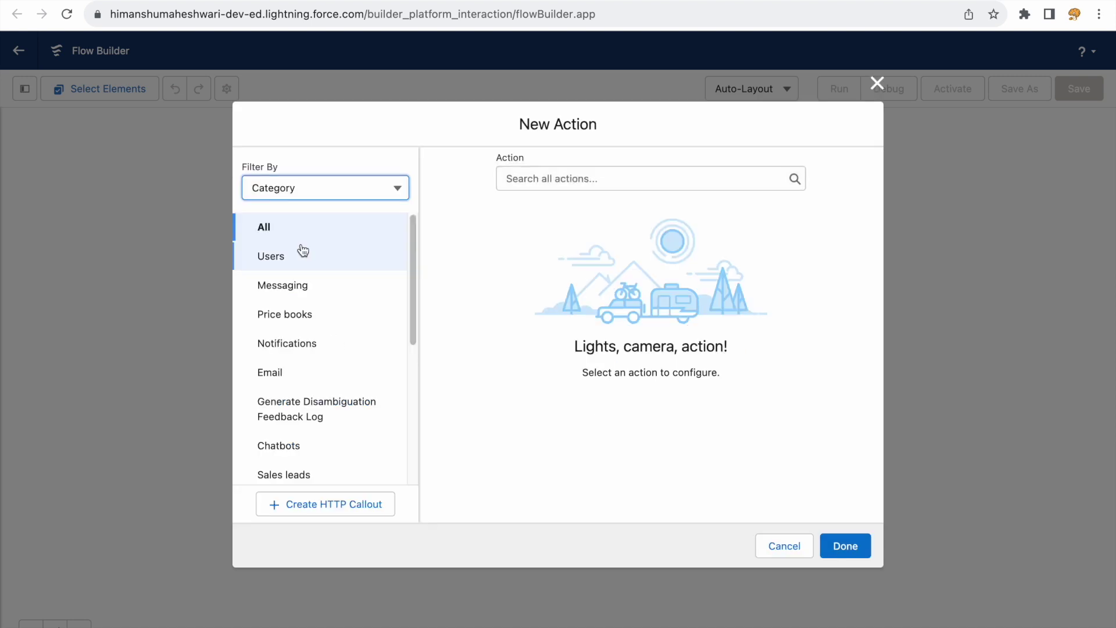
scroll(324, 401, "down", 1)
scroll(324, 401, "down", 5)
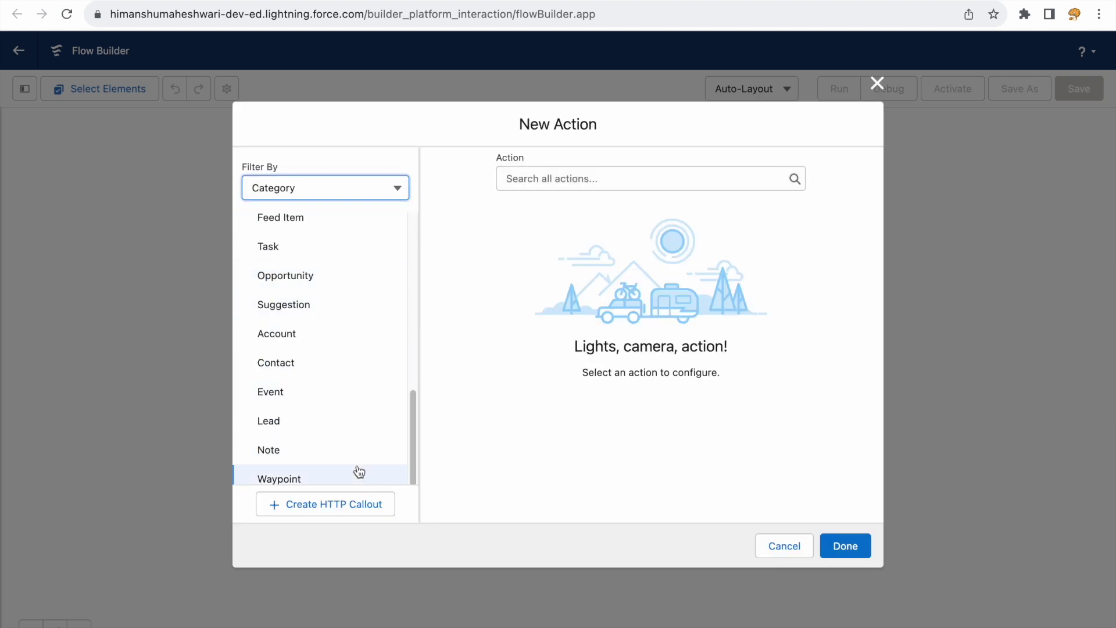
left_click(784, 546)
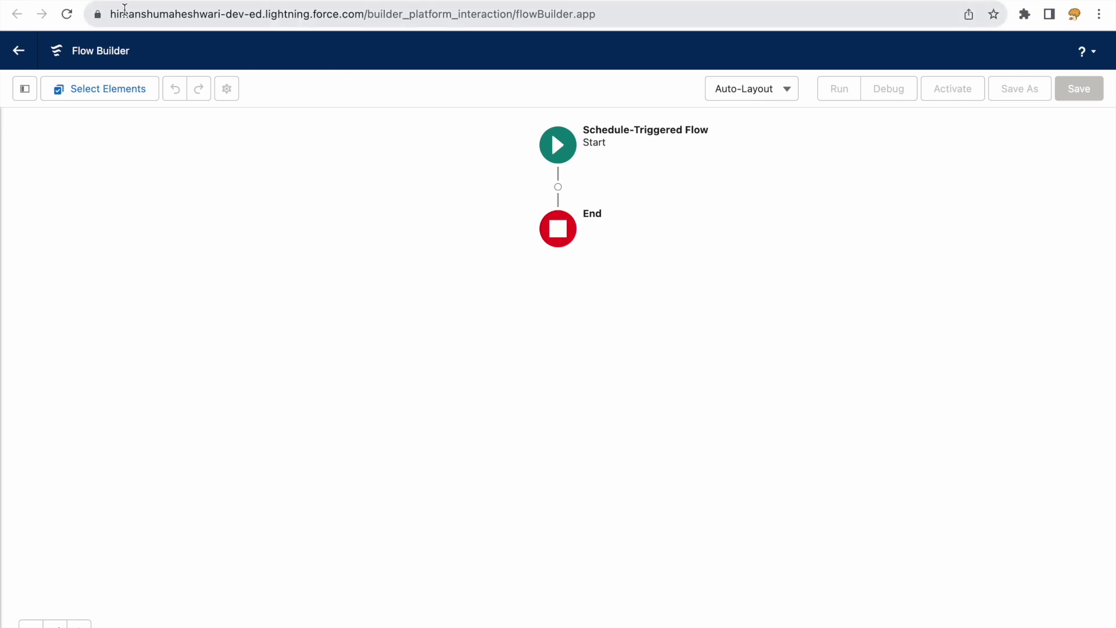
Close the schedule-triggered flow and create a new Record-Triggered Flow from the Flows setup page
key("super+w")
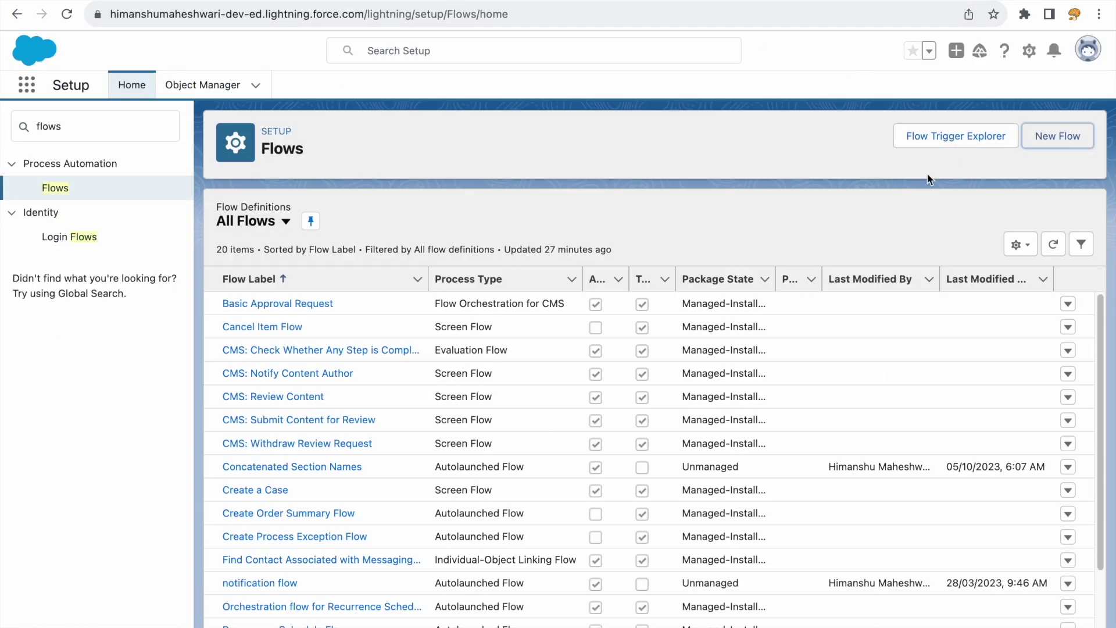
left_click(1077, 138)
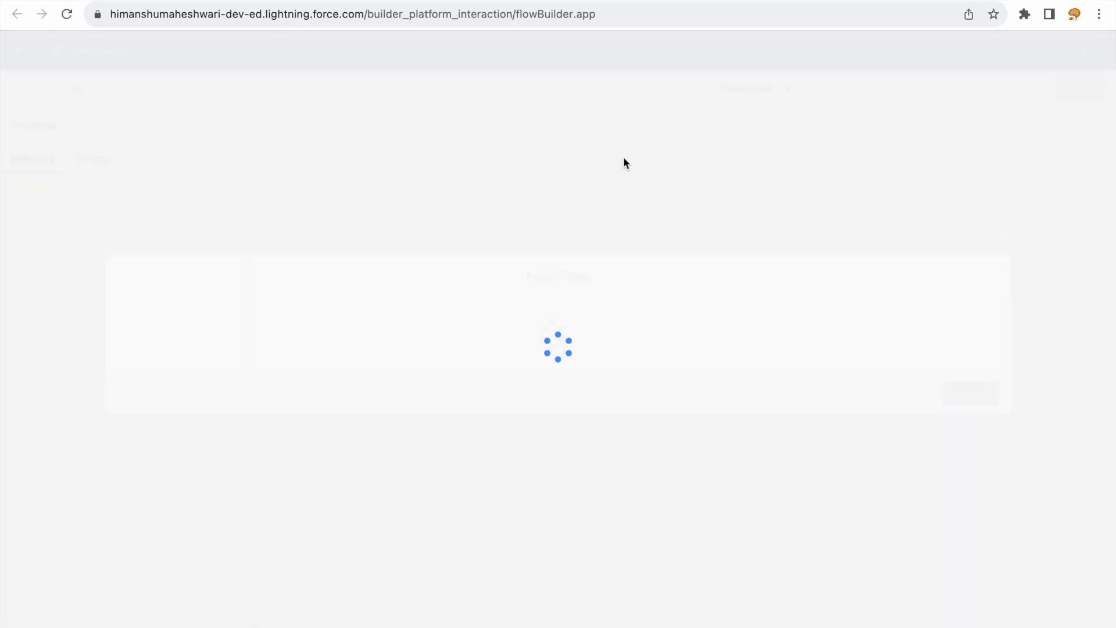
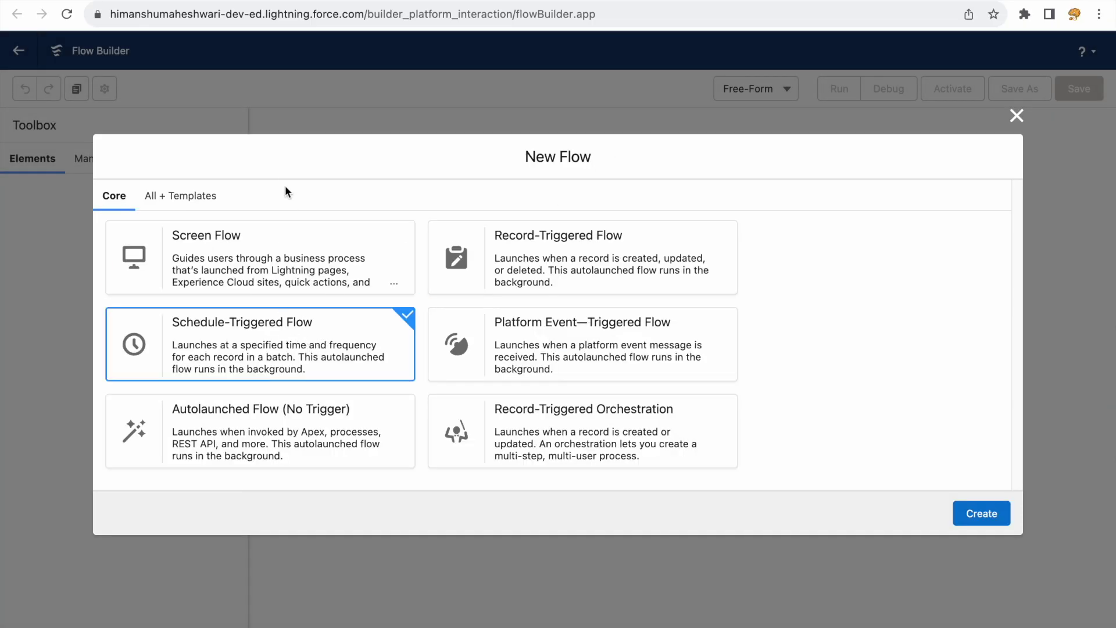
left_click(292, 235)
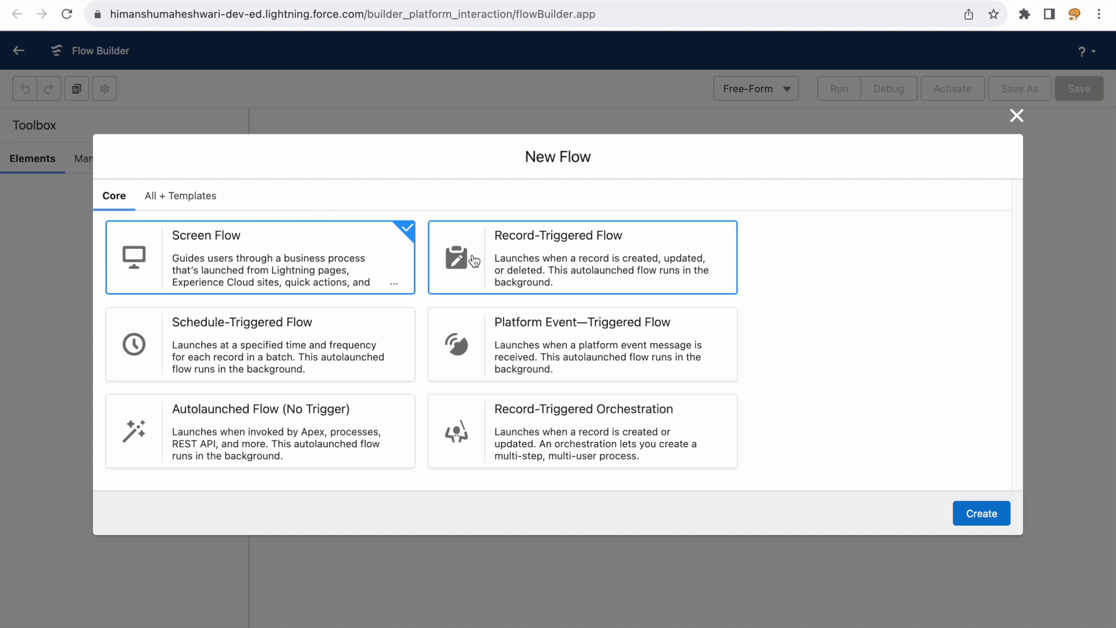
left_click(442, 260)
left_click(265, 356)
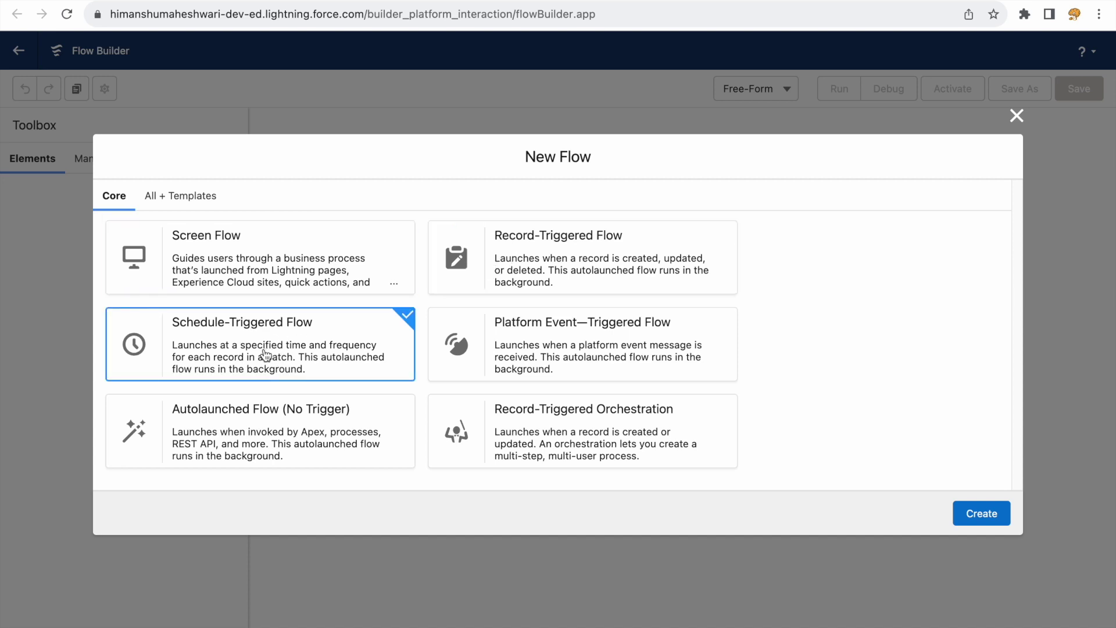
left_click(468, 327)
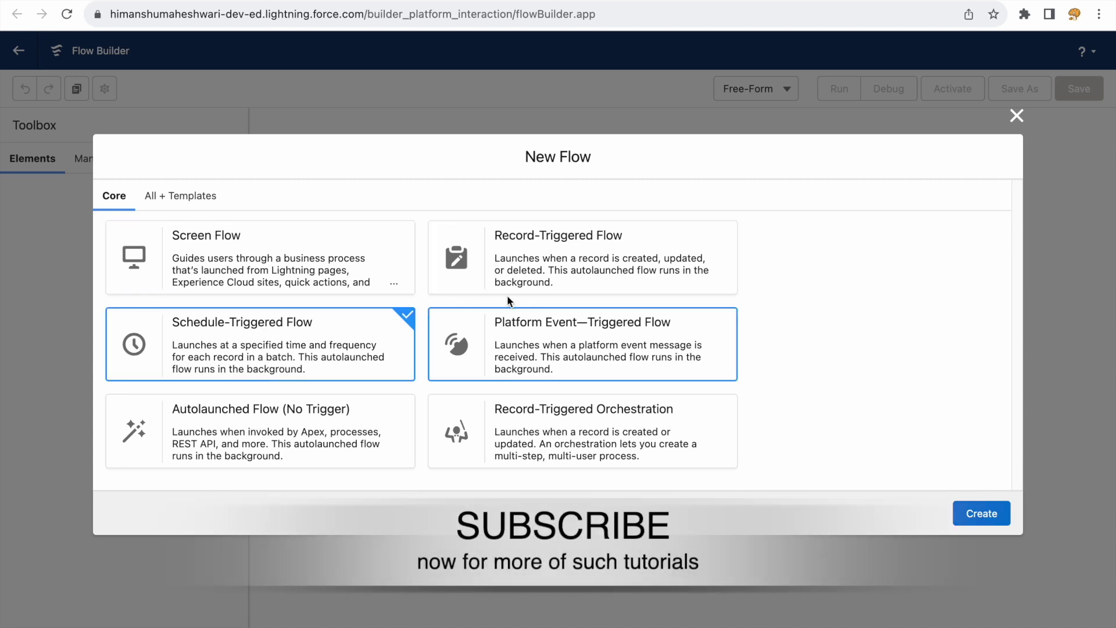
left_click(560, 244)
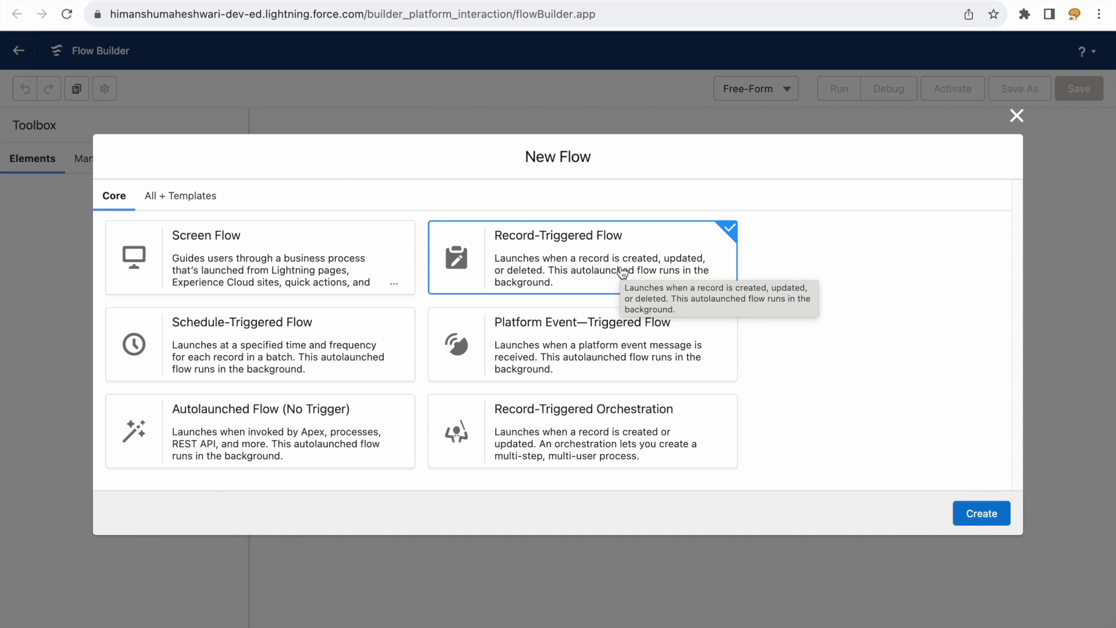
left_click(995, 514)
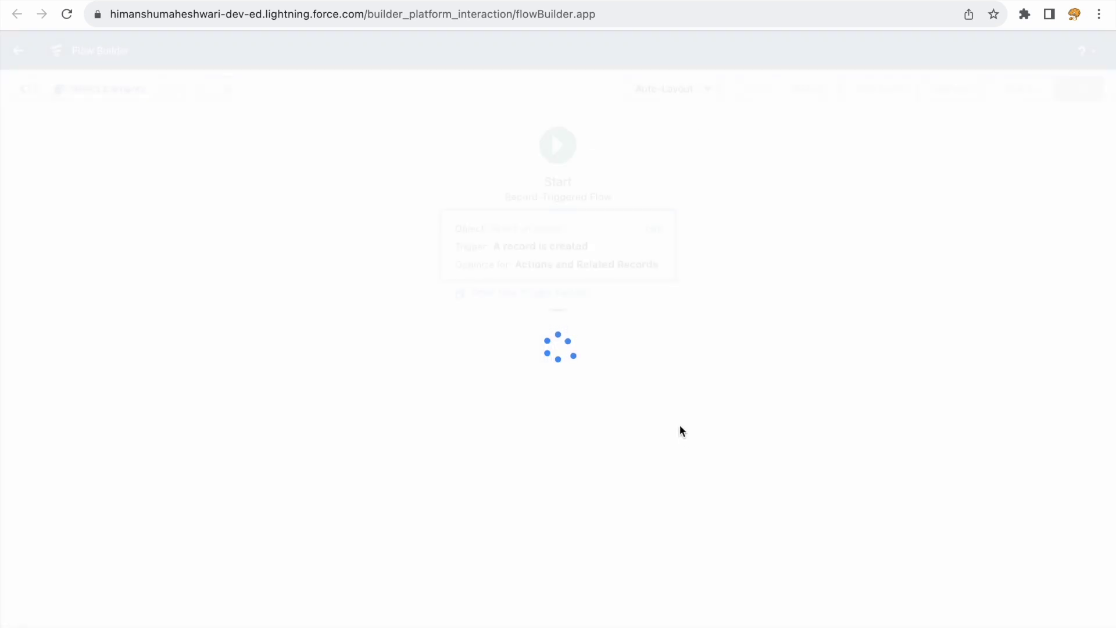
Try including a Run Asynchronously path in the flow's start configuration, and cancel the configuration
scroll(326, 401, "down", 3)
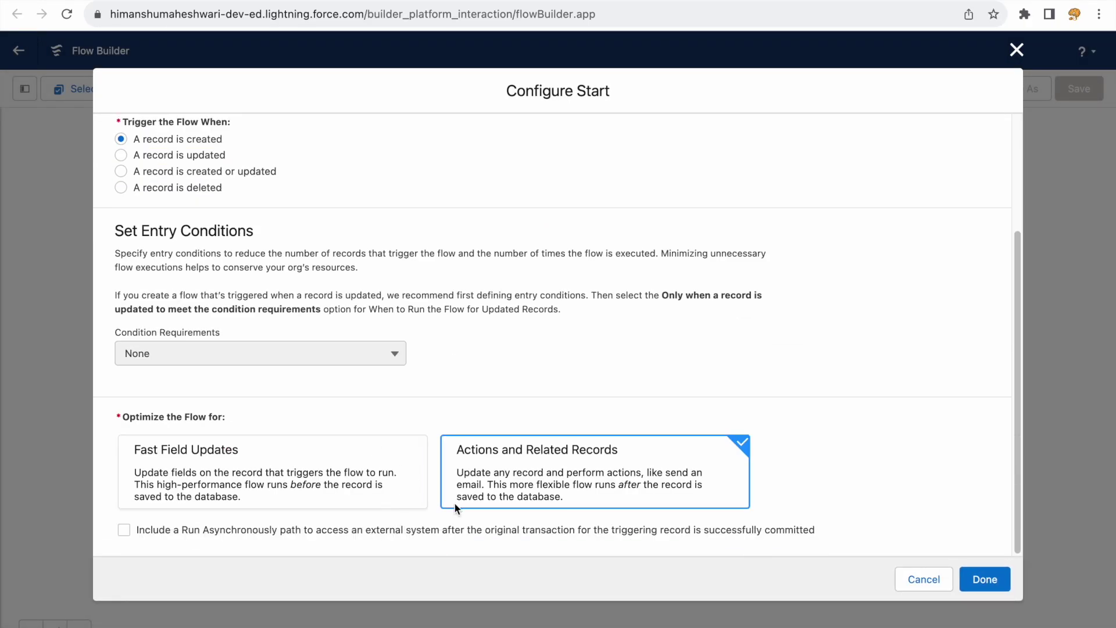
left_click_drag(184, 531, 747, 528)
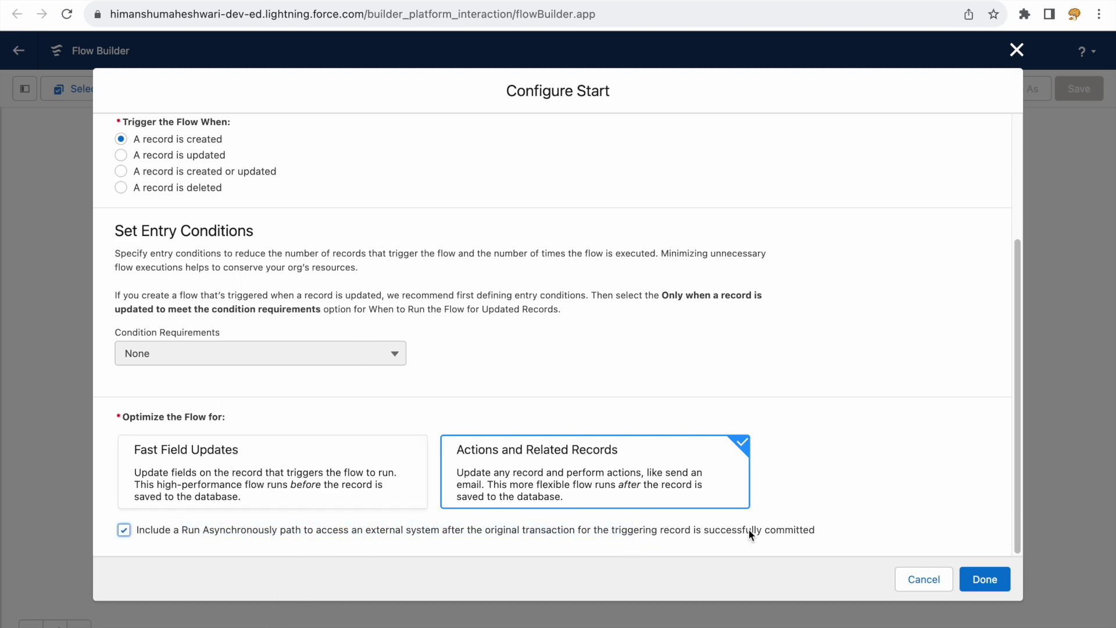
left_click(934, 580)
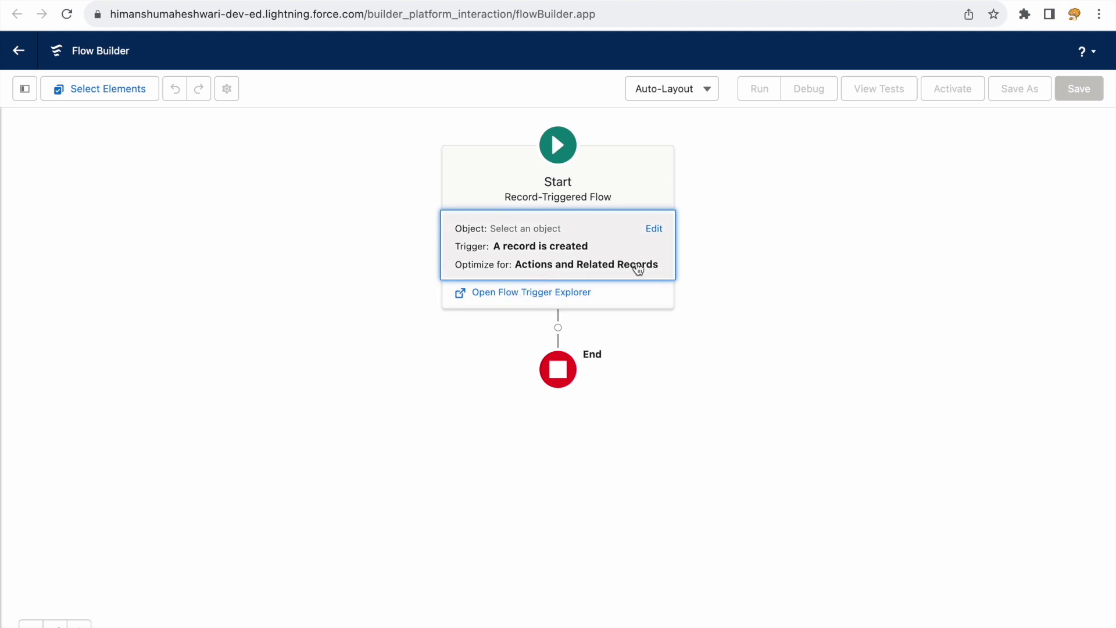
Configure the flow's start to trigger when an Account record is updated, optimized for Actions and Related Records
left_click(654, 228)
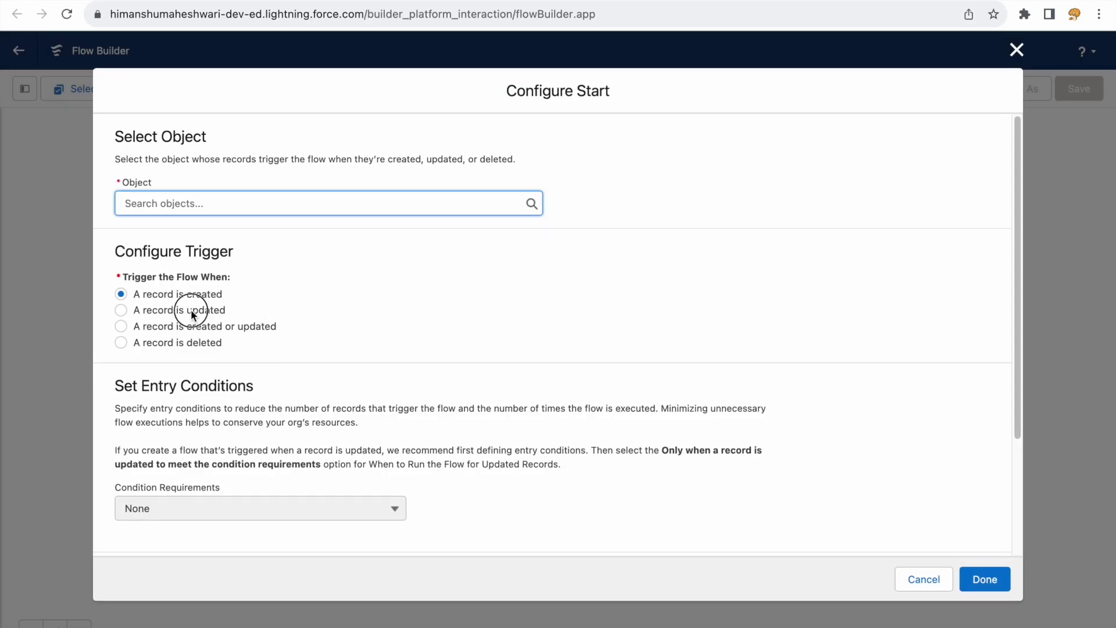
left_click(192, 311)
scroll(337, 441, "down", 3)
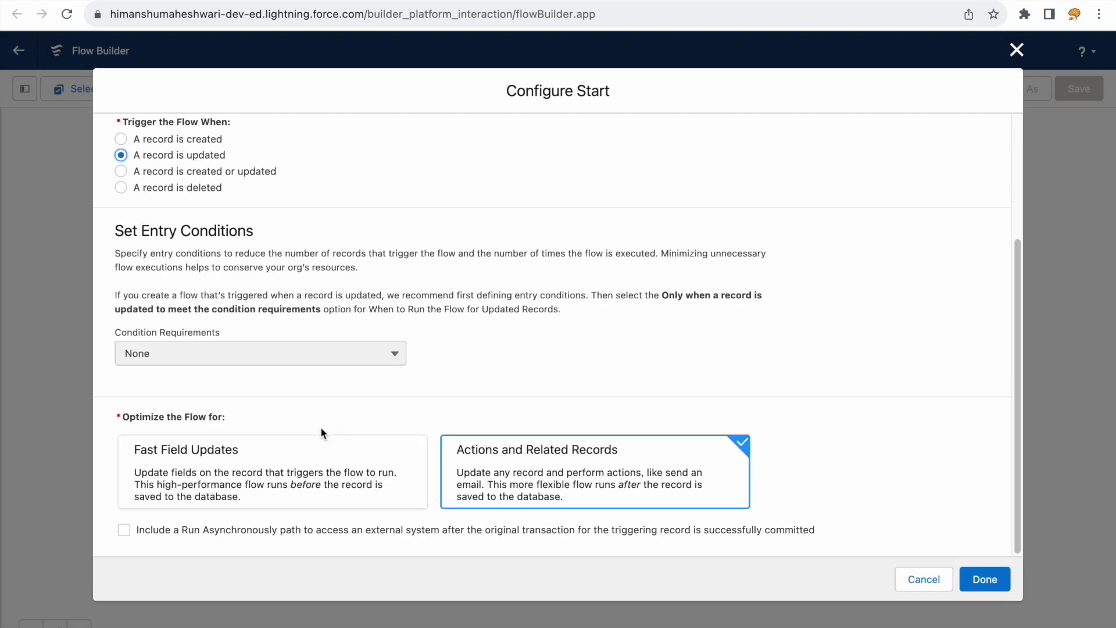
scroll(416, 459, "up", 3)
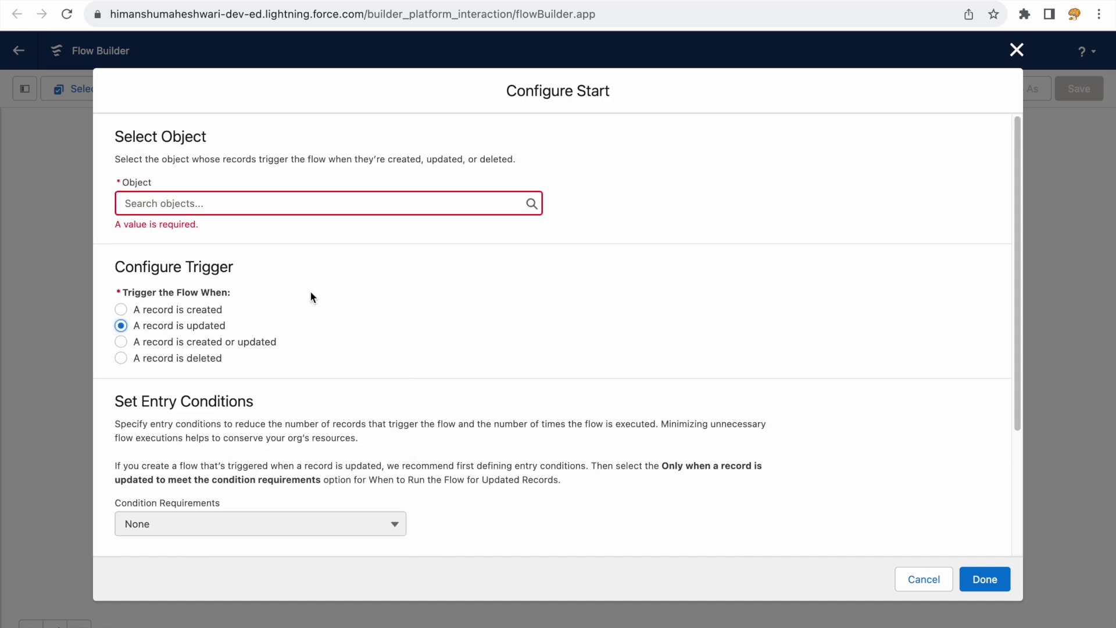
left_click(228, 208)
left_click(198, 247)
scroll(448, 400, "down", 3)
left_click(983, 577)
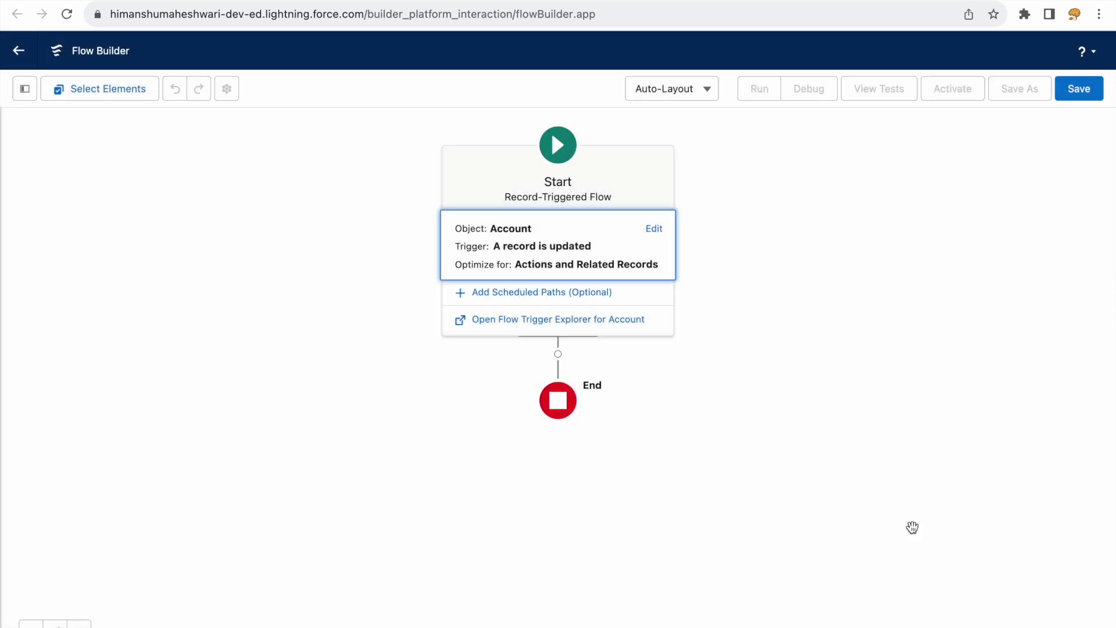
left_click(528, 297)
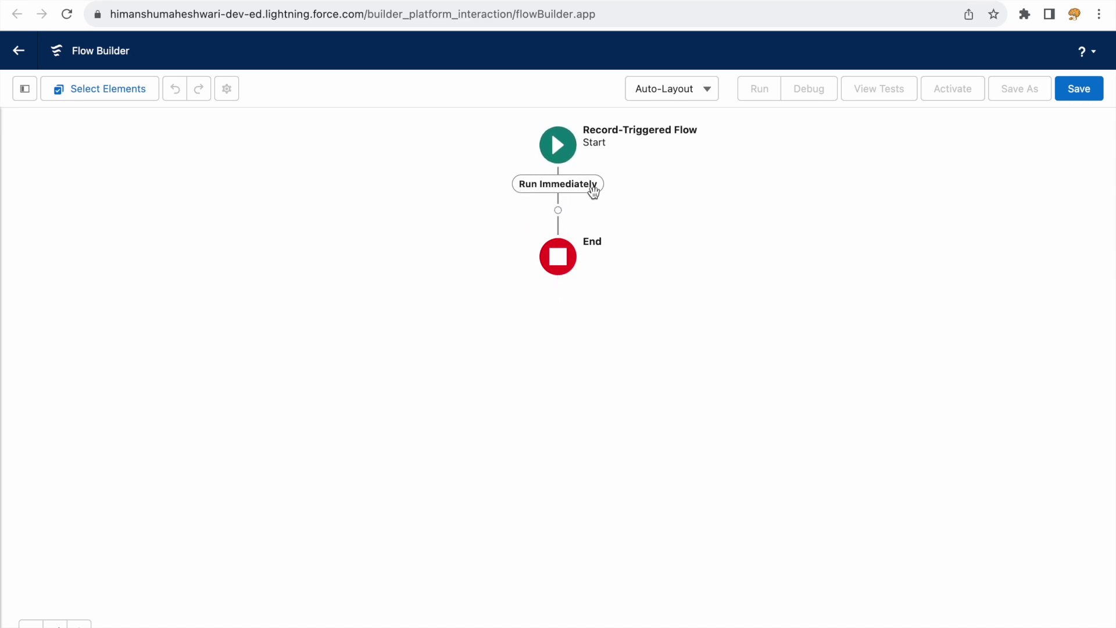
left_click(559, 158)
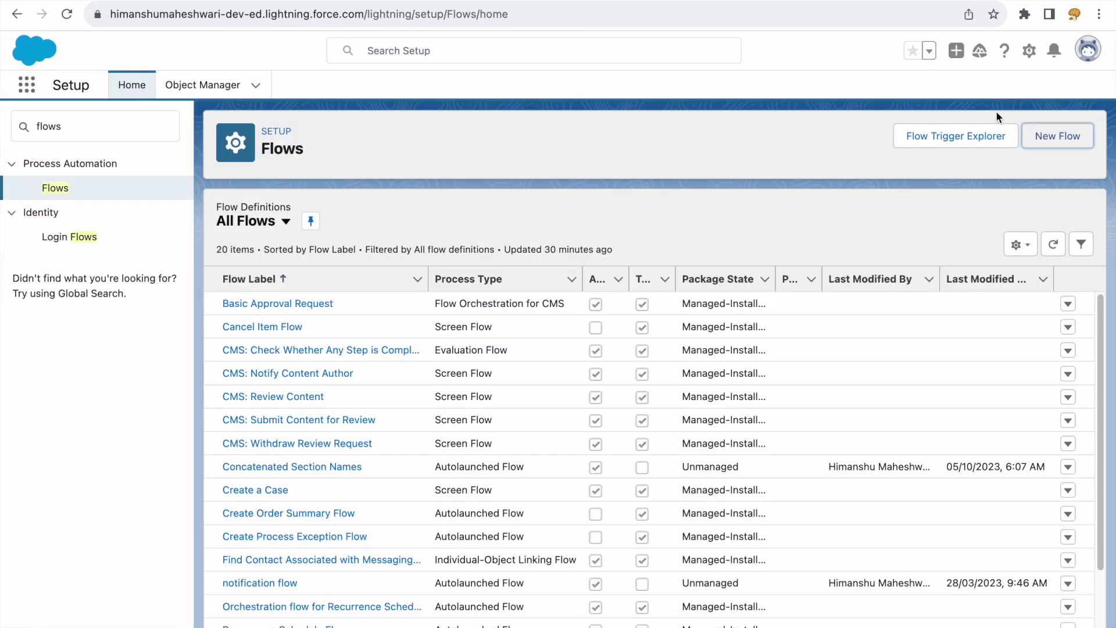
Start a new flow from the Flows setup page and compare the Screen, Record-Triggered and Schedule-Triggered flow types
left_click(1056, 136)
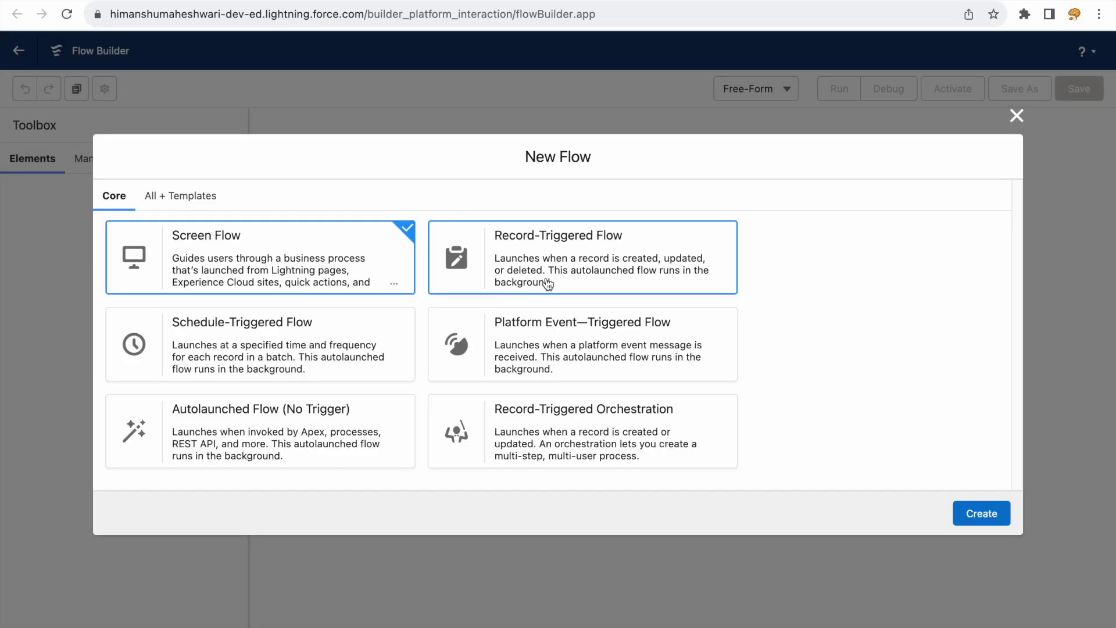
left_click(534, 266)
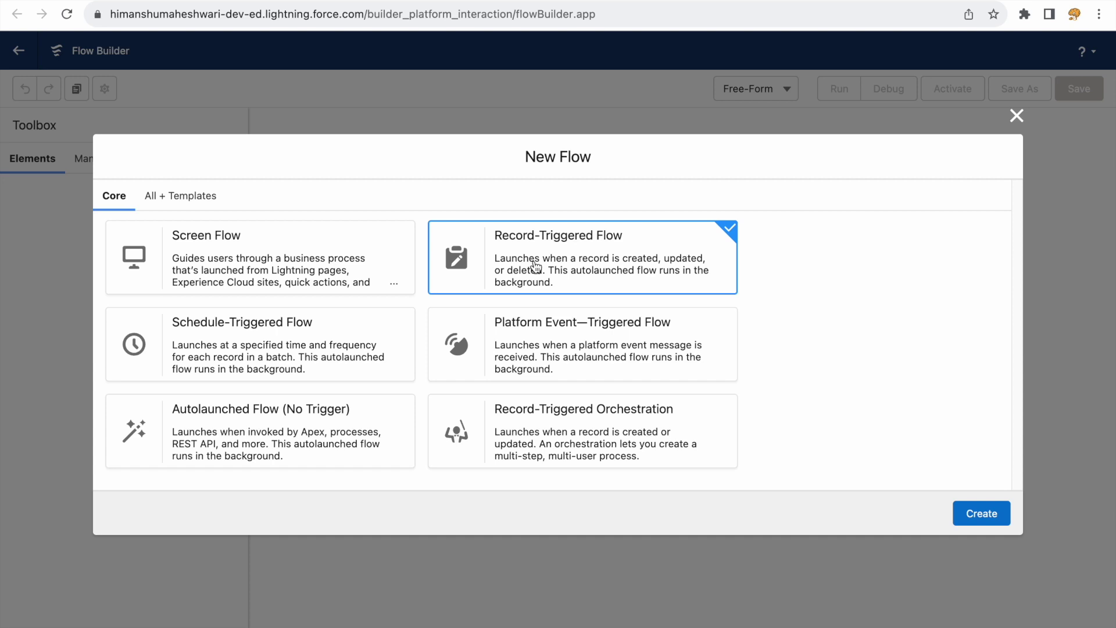
left_click(267, 375)
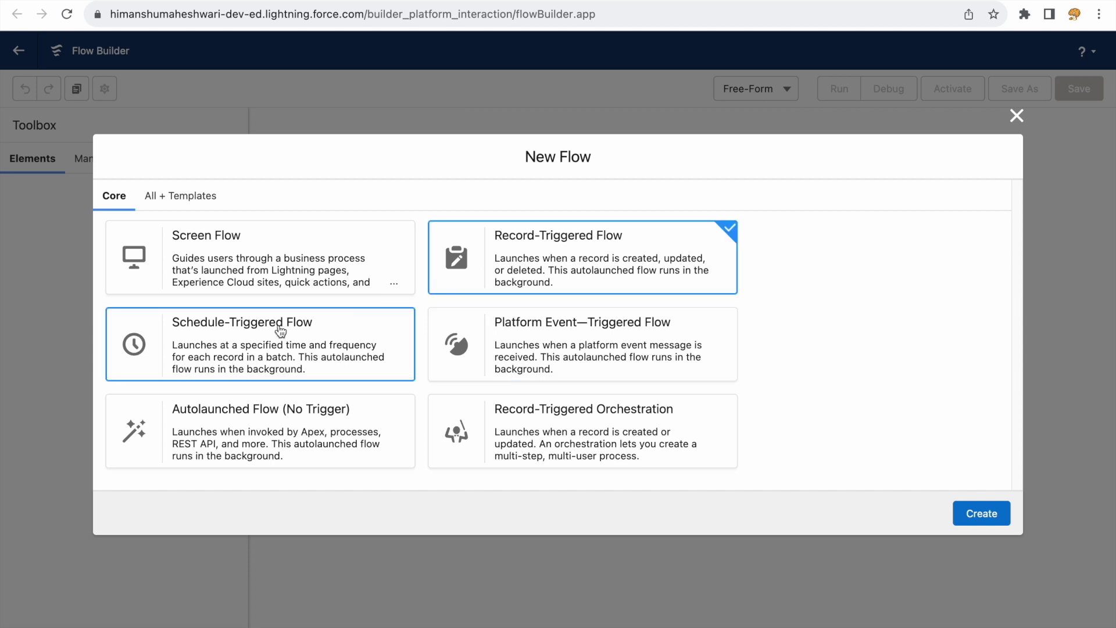
left_click(517, 274)
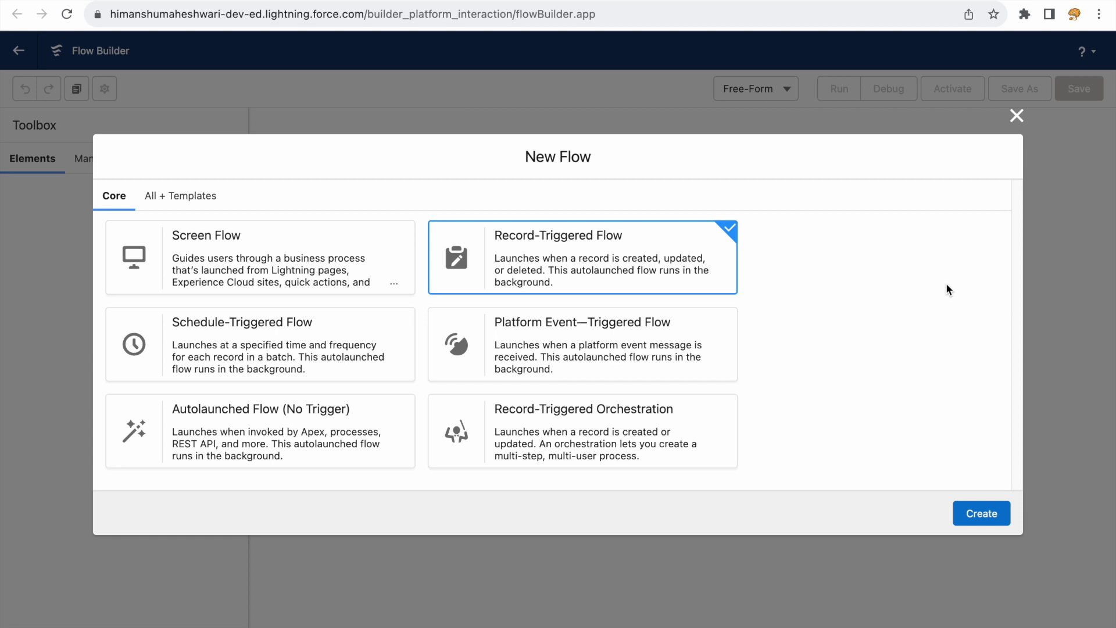
key("Left")
key("Down")
key("space")
left_click(282, 279)
left_click(516, 267)
left_click(302, 267)
left_click(302, 310)
left_click(581, 264)
left_click(339, 263)
left_click(530, 250)
left_click(306, 323)
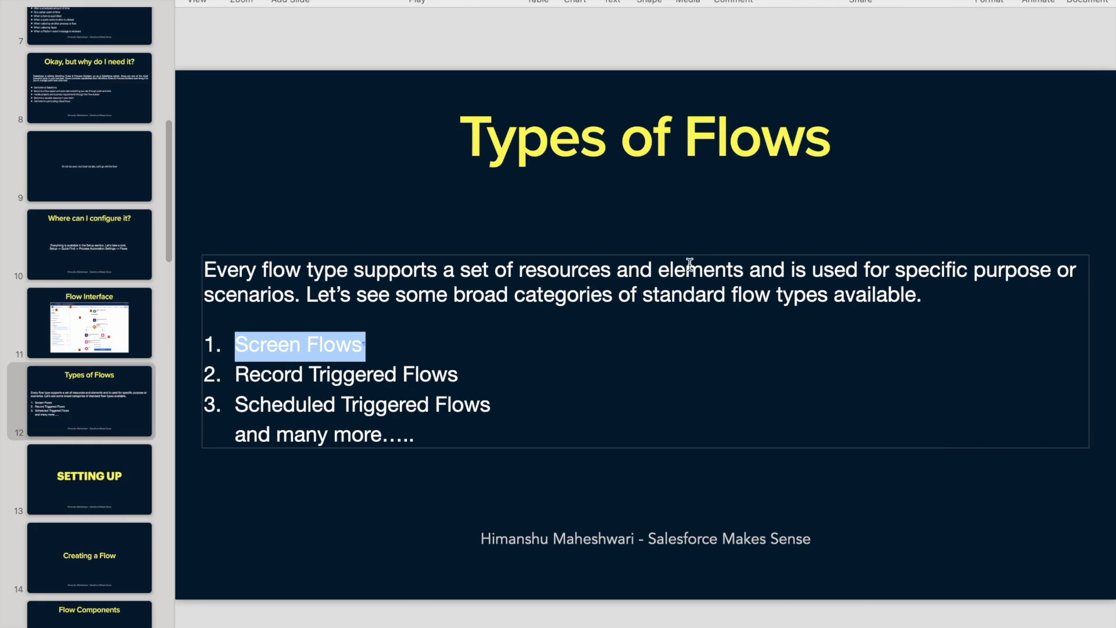
View the Setting Up and Creating a Flow slides in the presentation, and return to the browser
left_click(88, 475)
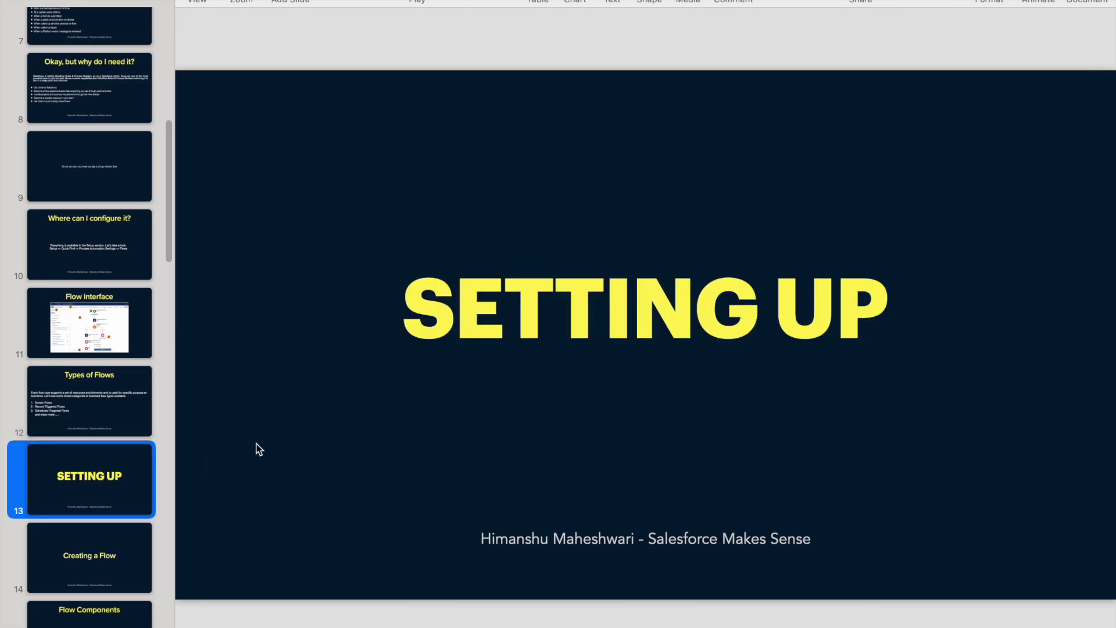
scroll(117, 474, "down", 2)
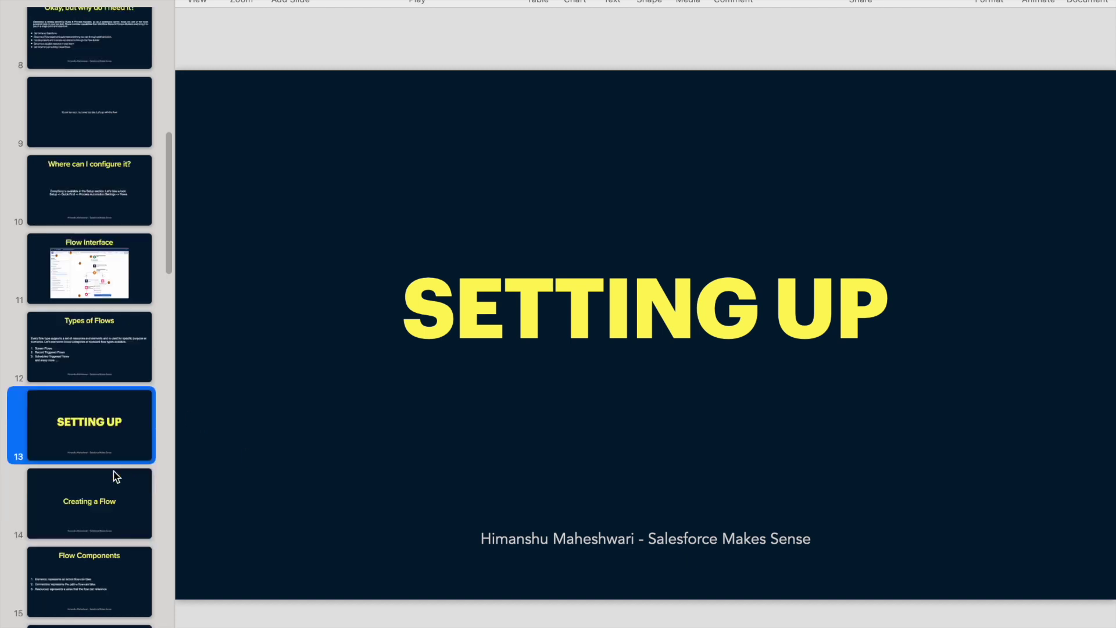
left_click(97, 511)
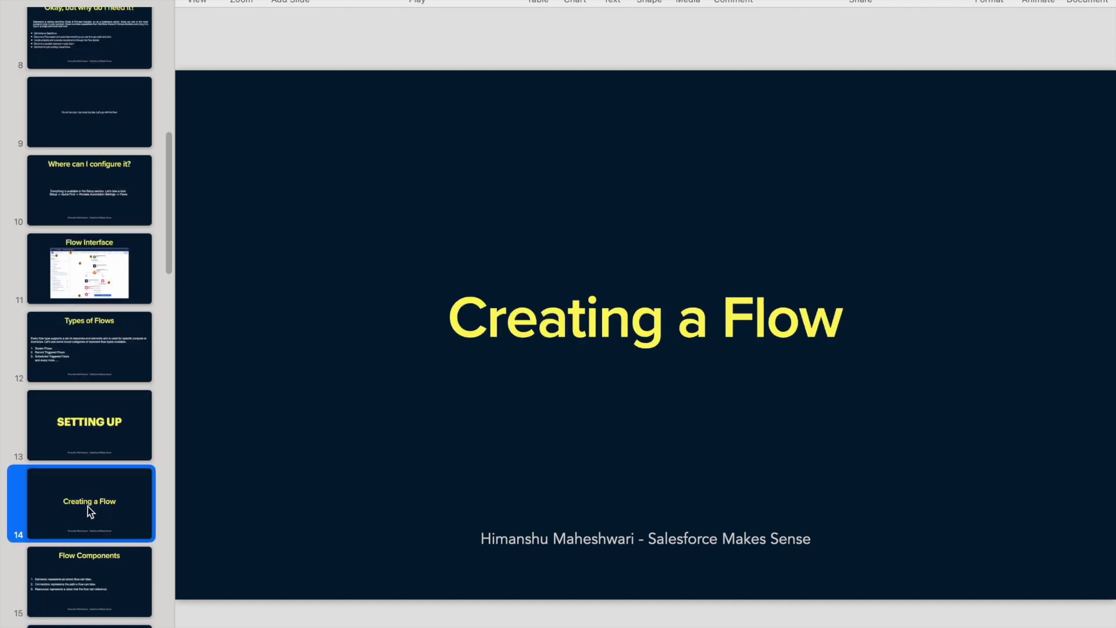
scroll(96, 513, "down", 2)
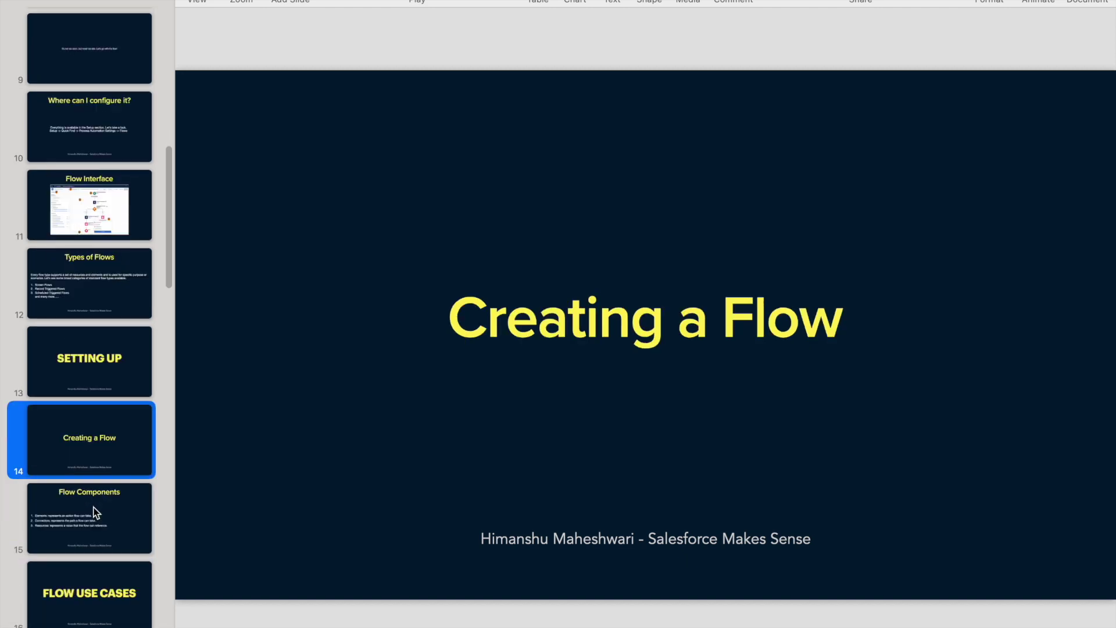
left_click(89, 386)
key("ctrl+Right")
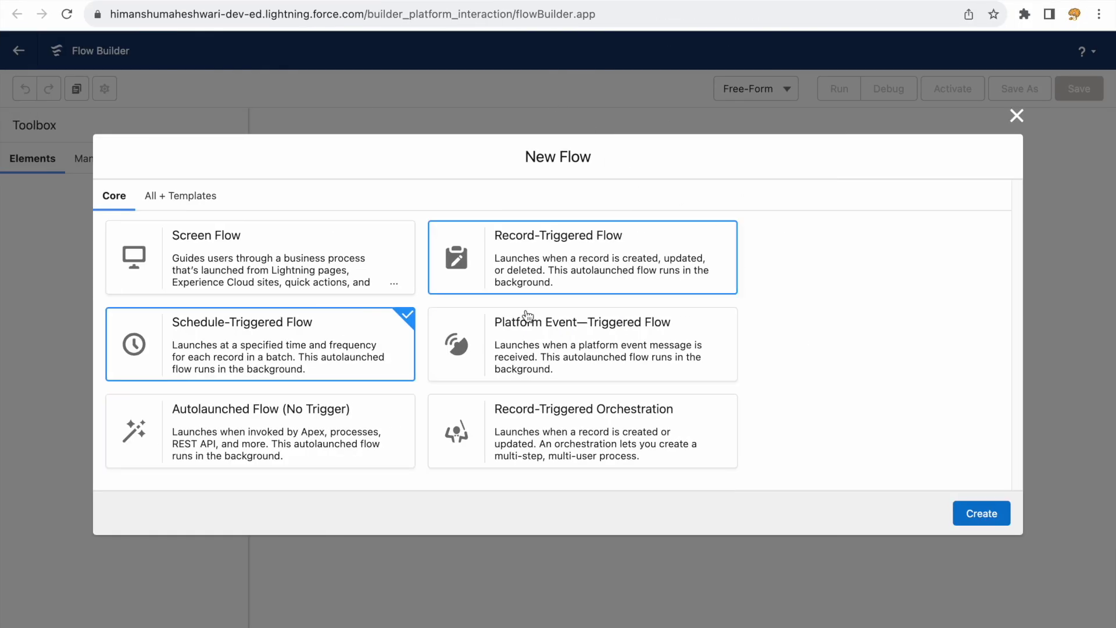
Dismiss the new flow selection and browse the elements available after Run Immediately in the Account record-triggered flow, without adding one
left_click(1017, 116)
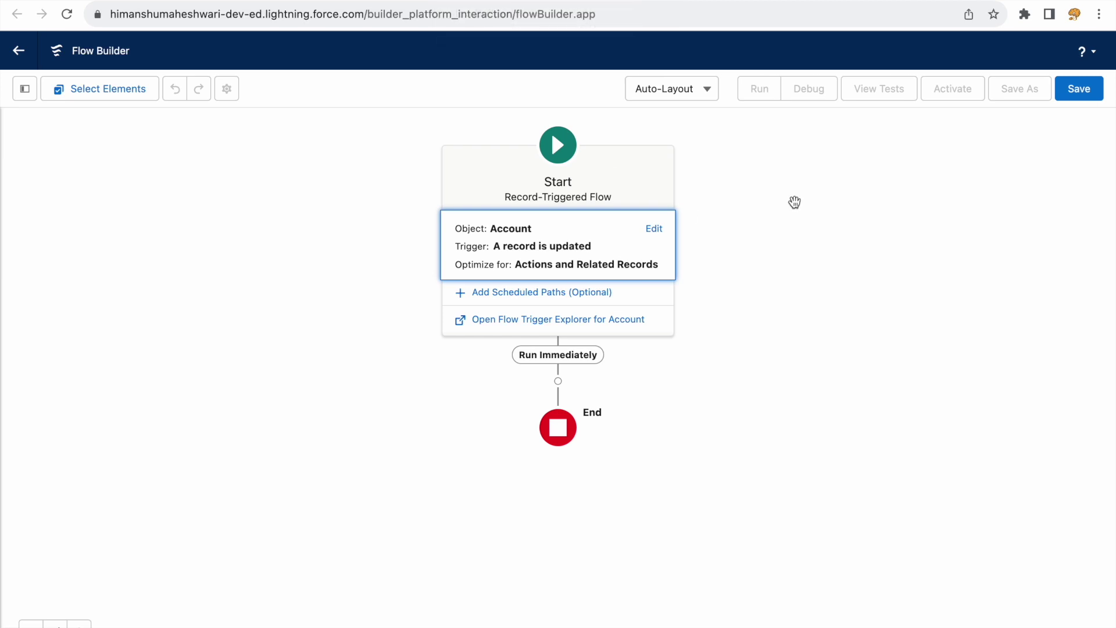
left_click(786, 224)
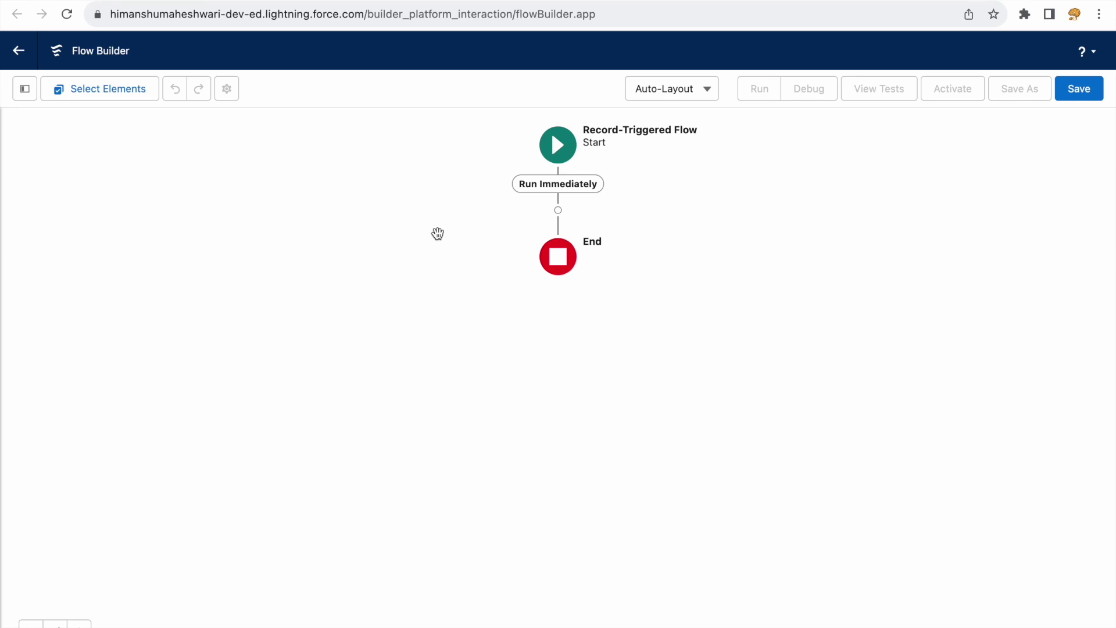
left_click(558, 210)
scroll(531, 421, "down", 10)
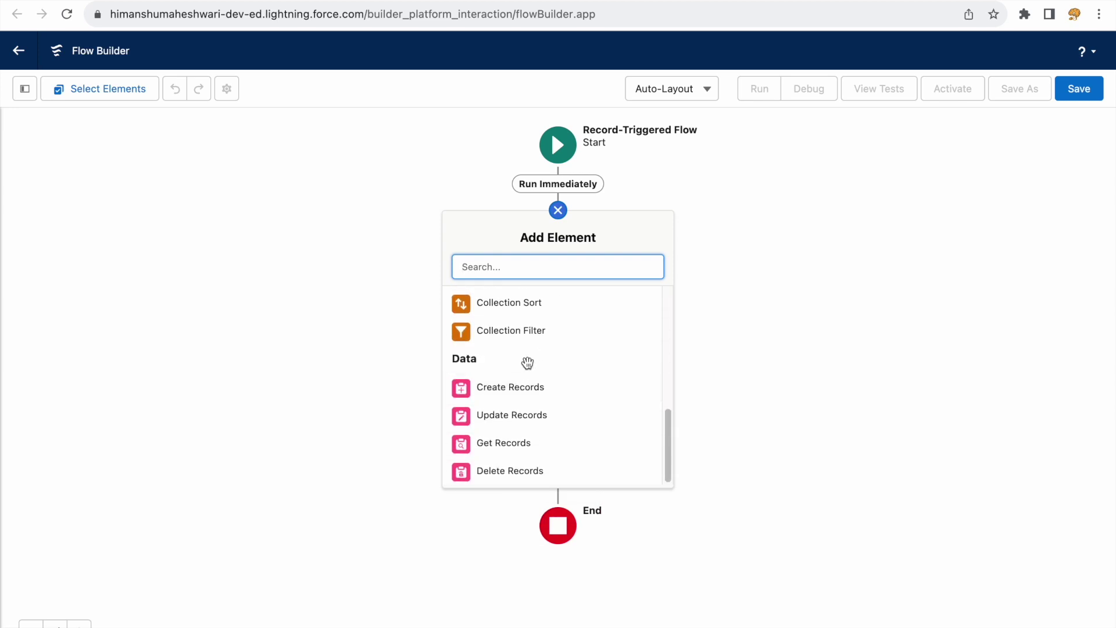
scroll(538, 442, "up", 10)
scroll(539, 419, "up", 2)
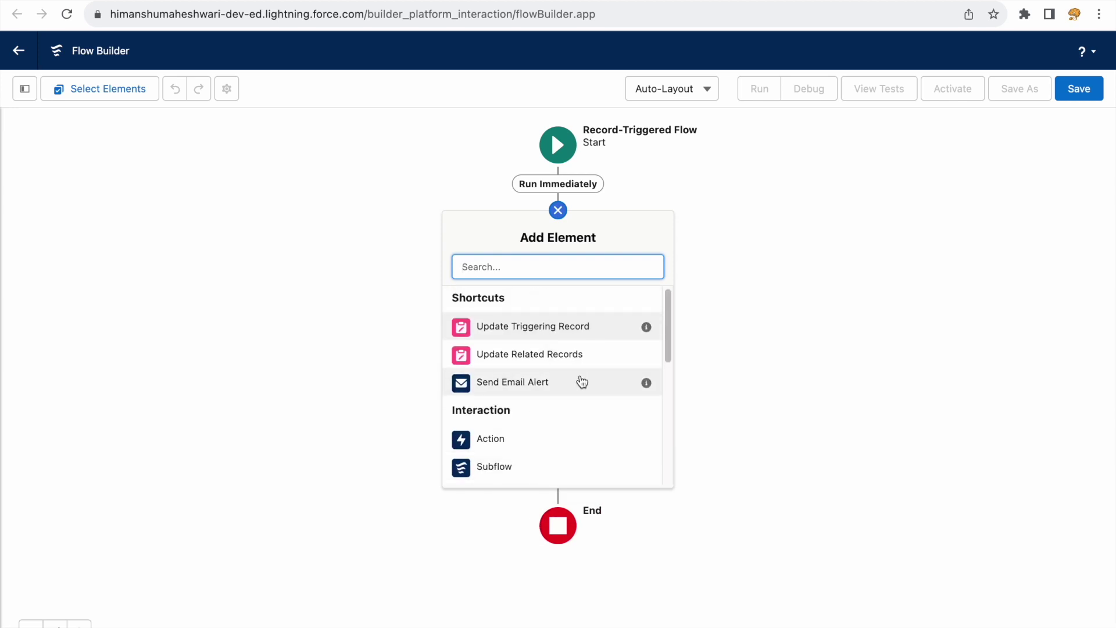
scroll(577, 381, "down", 8)
scroll(480, 356, "up", 2)
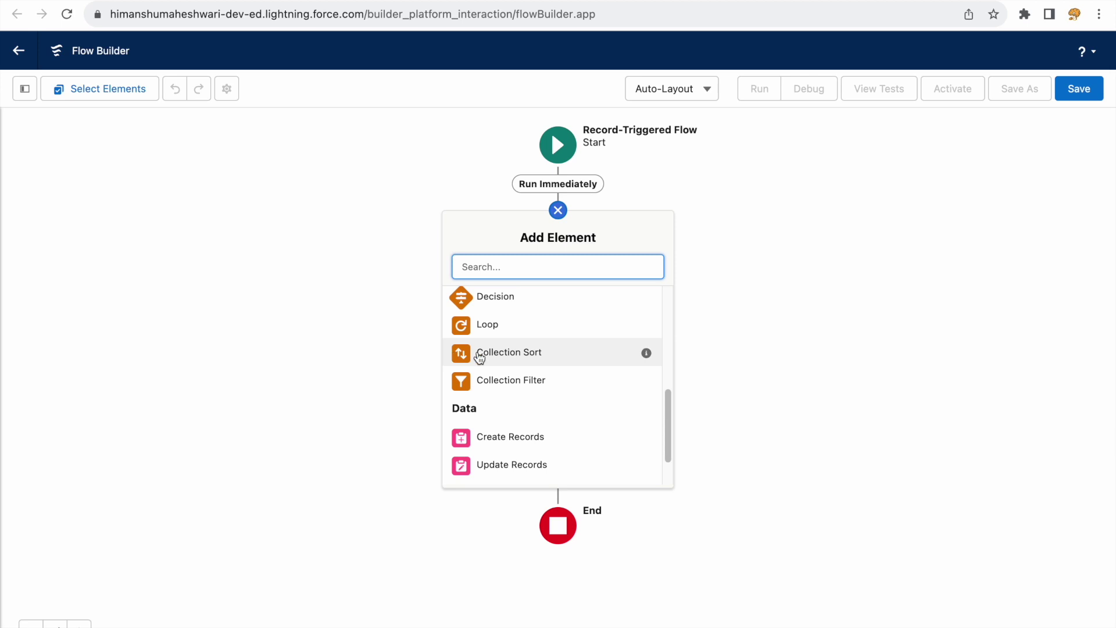
left_click(558, 211)
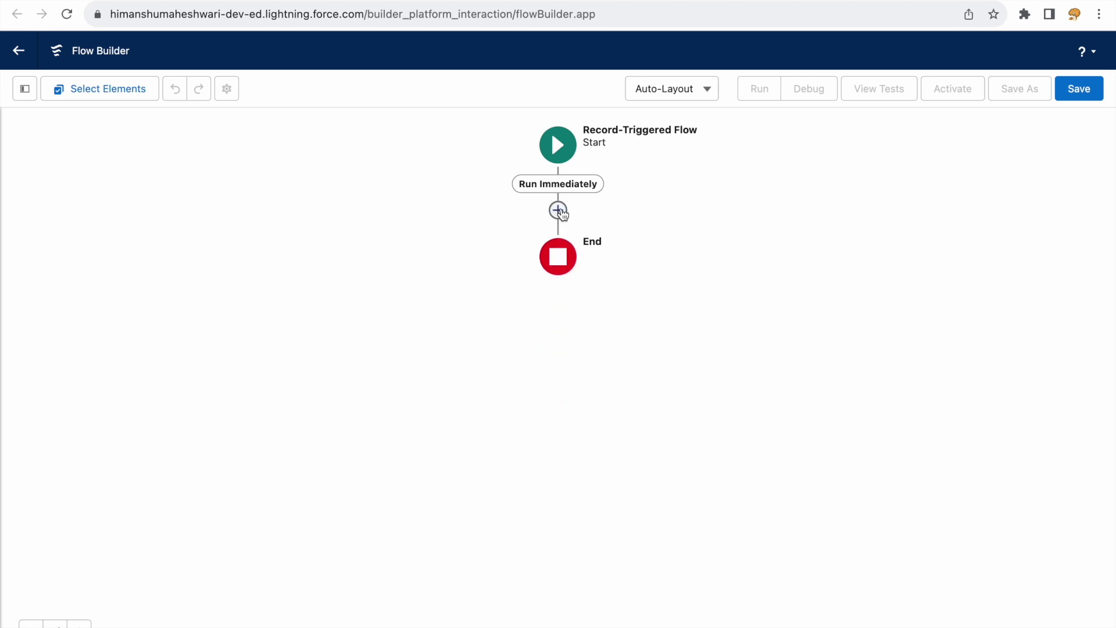